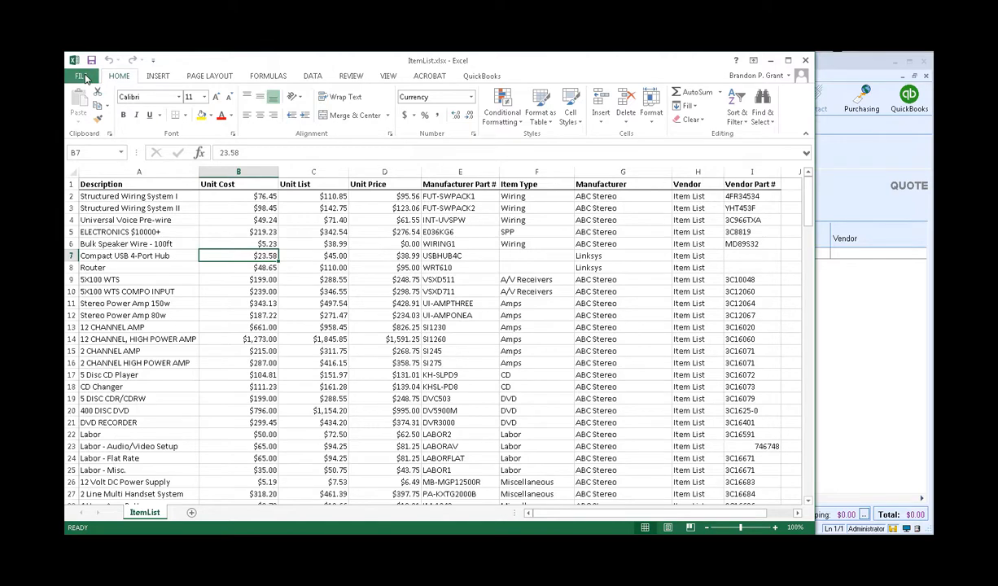
Save the ItemList workbook as a comma-delimited CSV file named PriceListforImport.csv in the Price Lists folder.
left_click(83, 76)
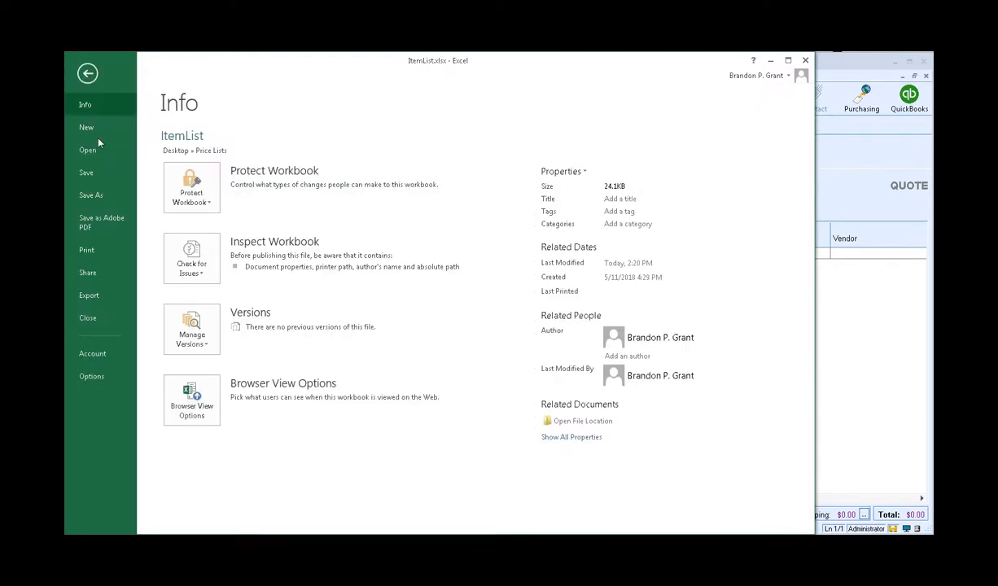
left_click(97, 196)
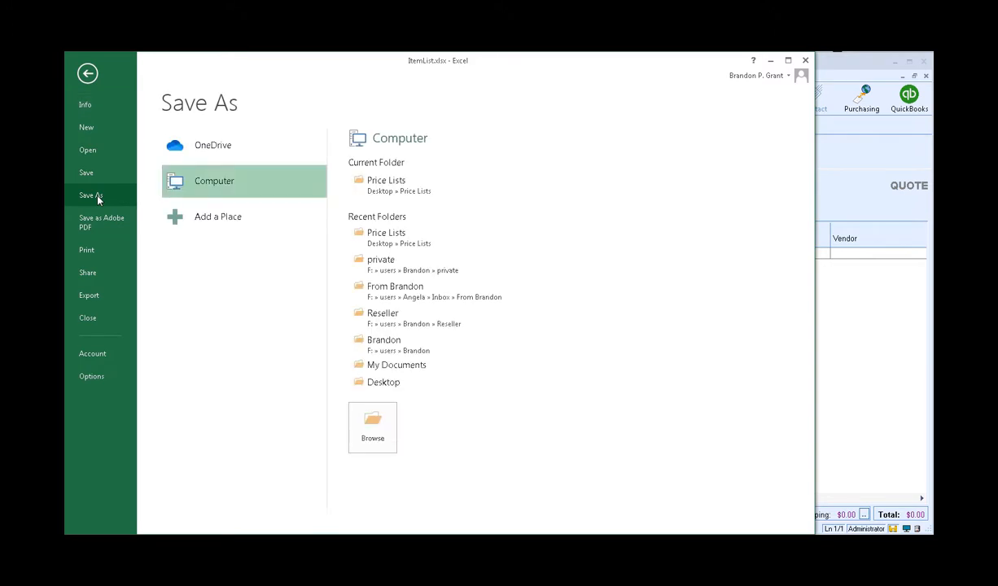
left_click(379, 184)
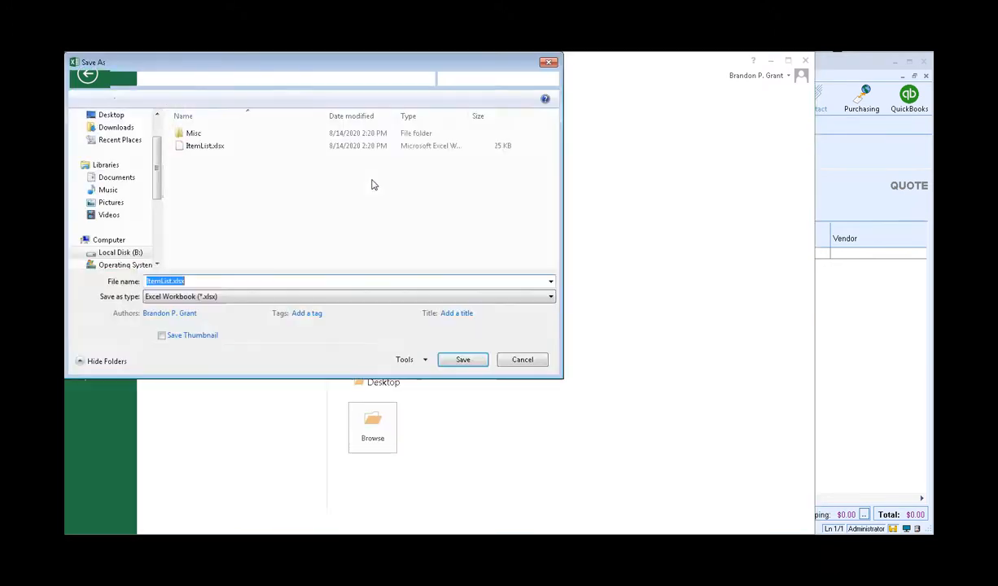
left_click(208, 298)
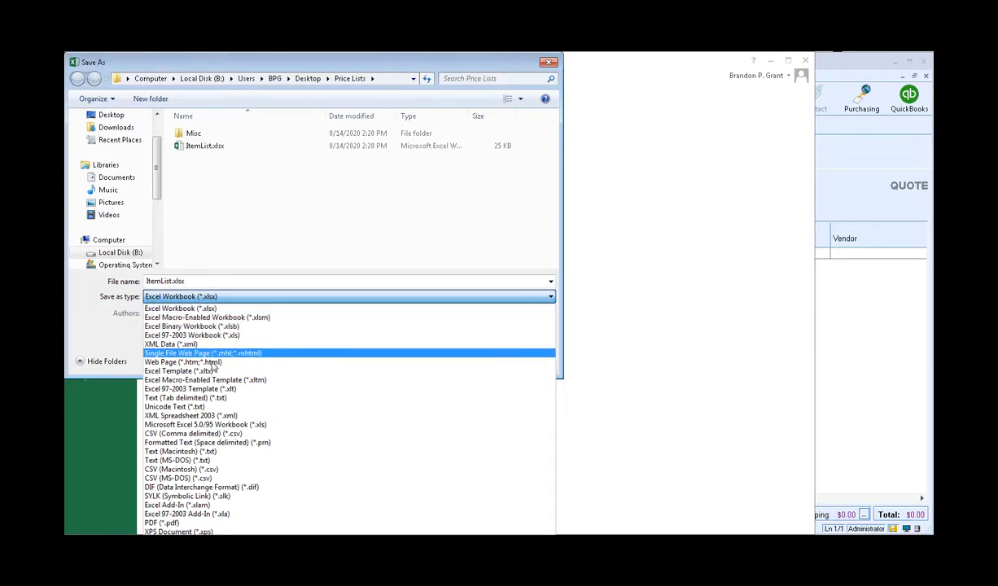
left_click(266, 434)
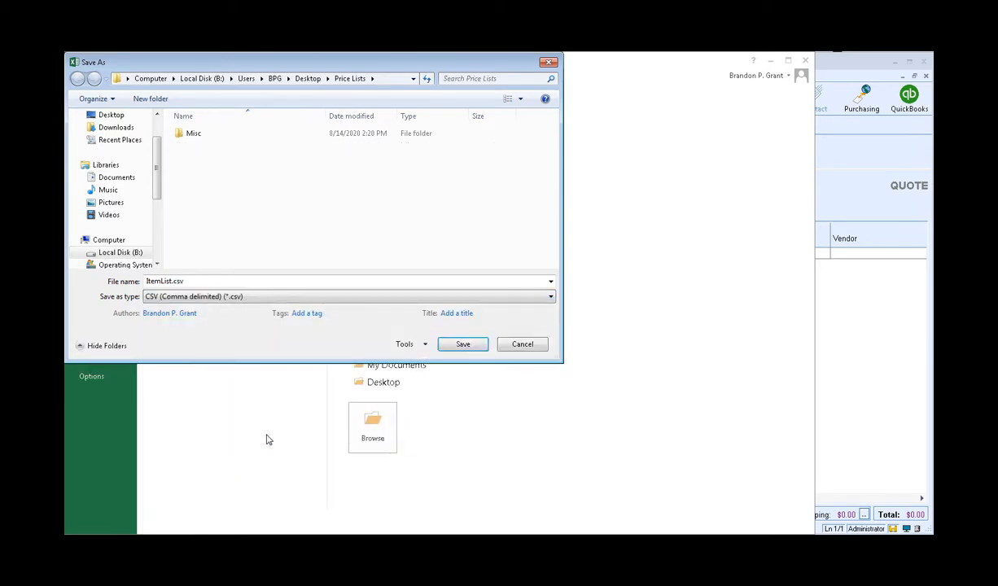
double_click(165, 280)
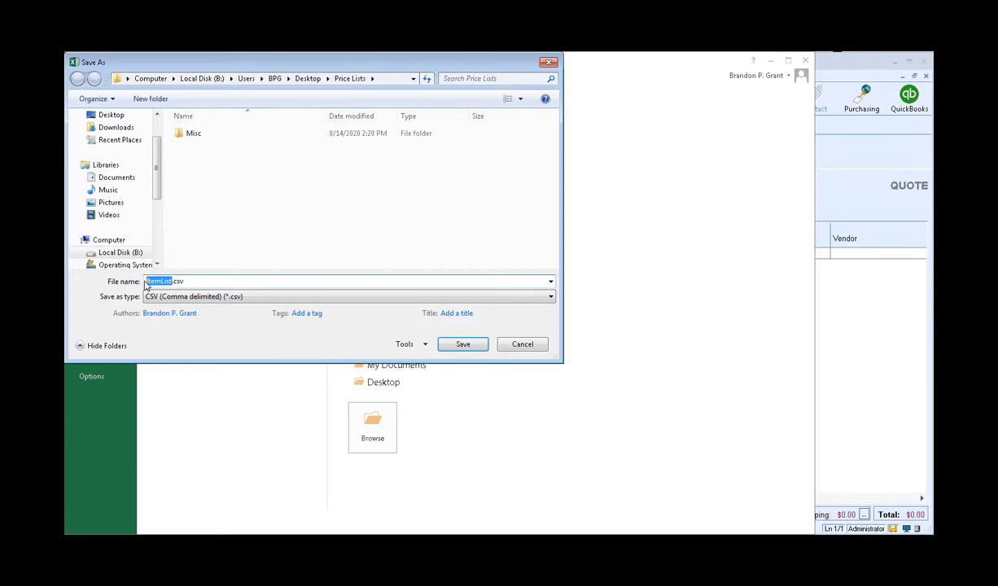
type("PriceListforImpor")
left_click(461, 344)
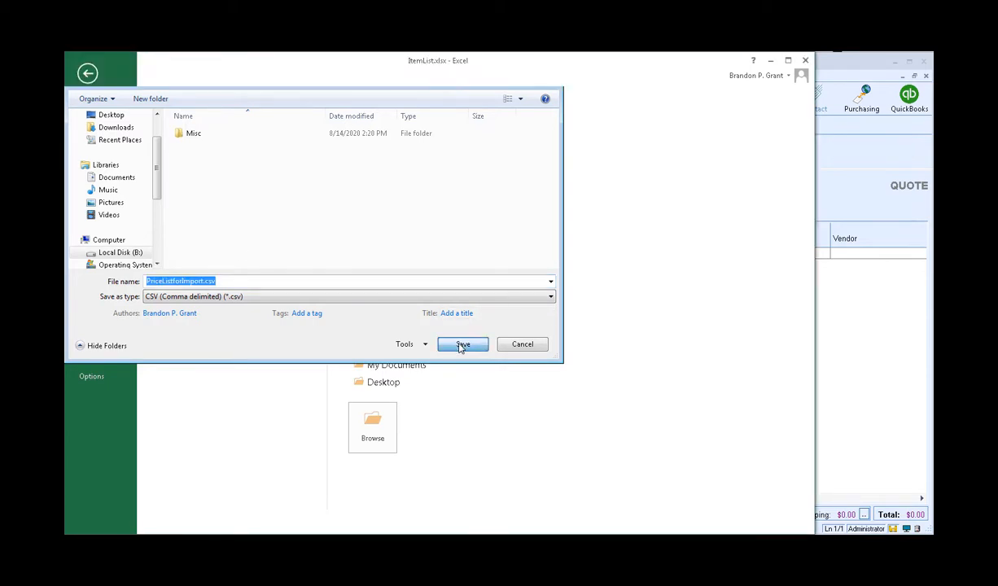
left_click(382, 337)
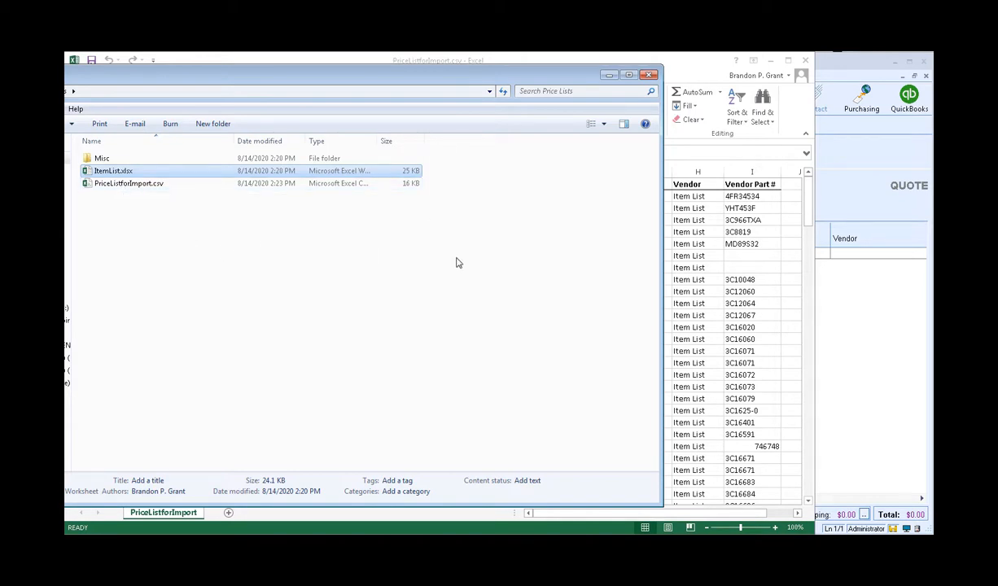
Switch to QuoteWerks and start the product Import Wizard.
left_click(849, 189)
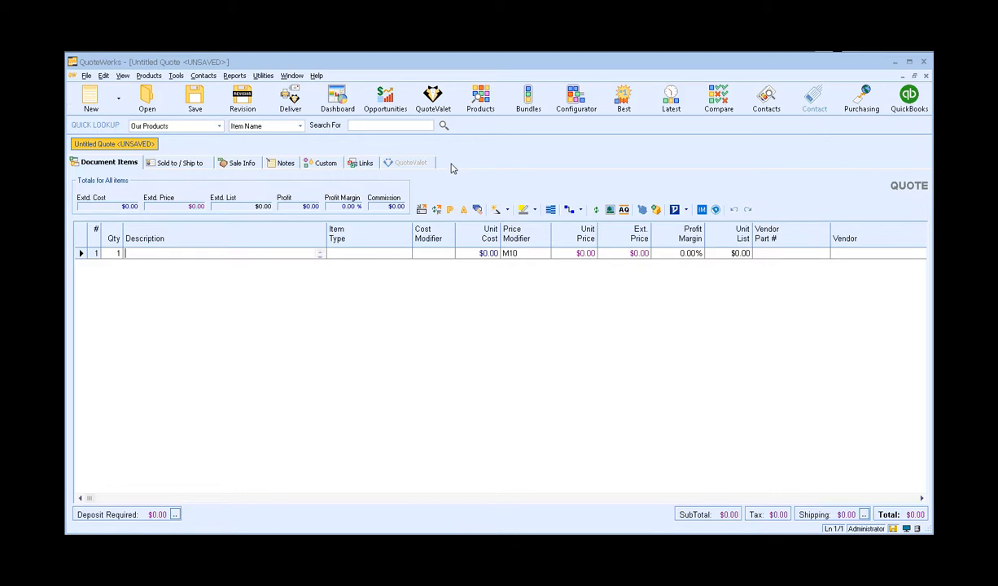
left_click(153, 78)
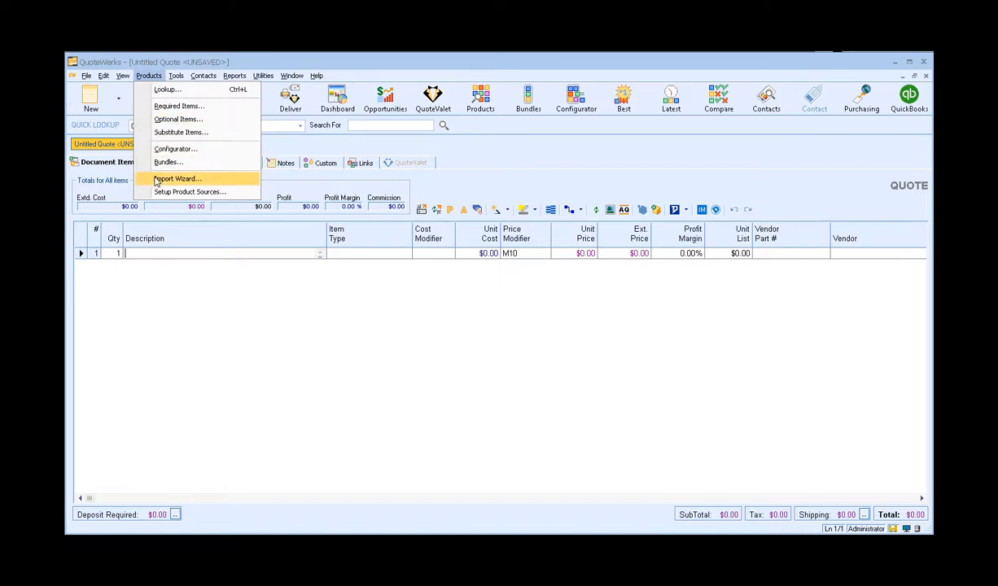
left_click(219, 182)
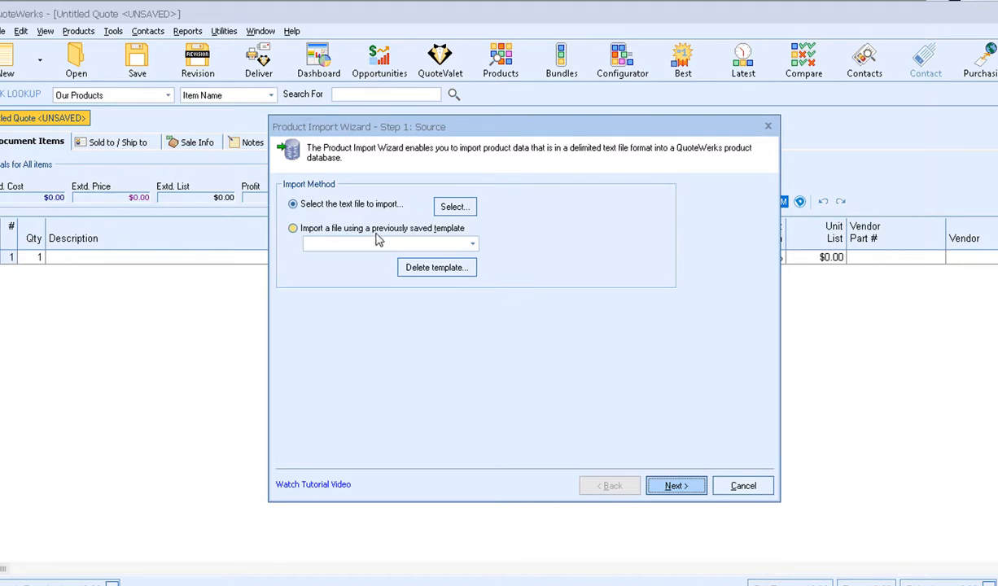
Select PriceListforImport.csv as the text file to import and proceed to the basic field mapping.
left_click(479, 209)
left_click_drag(268, 45, 258, 42)
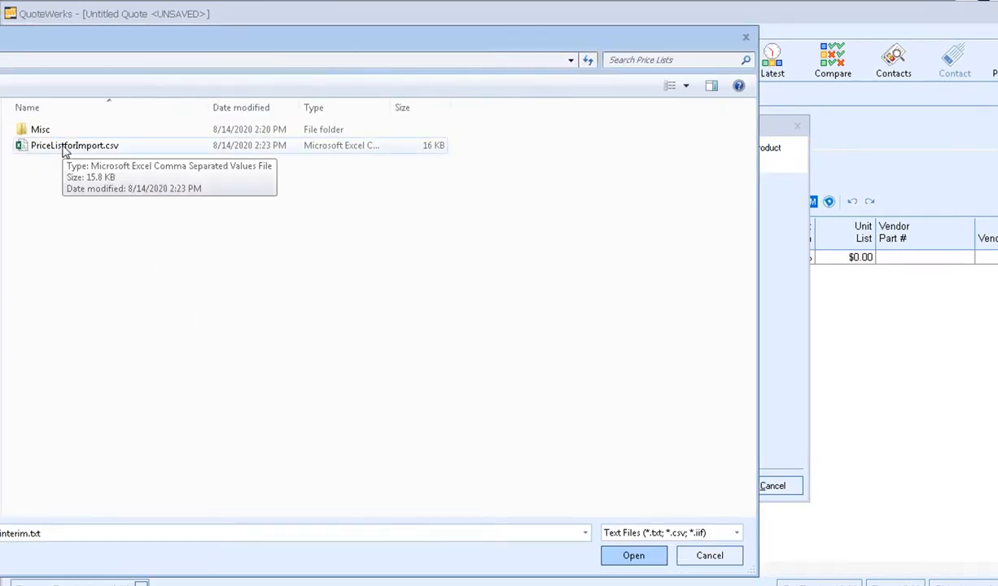
left_click(47, 147)
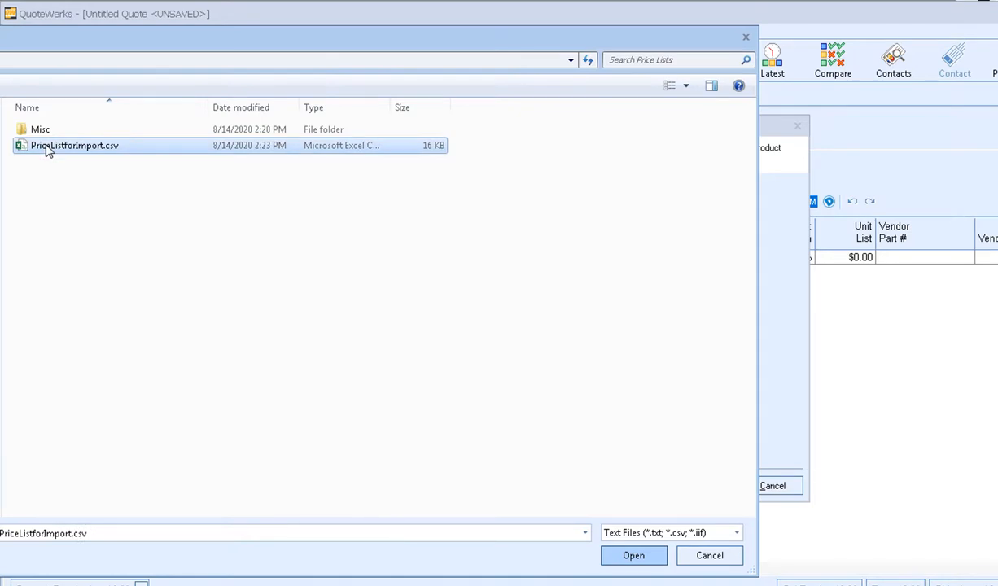
left_click(635, 556)
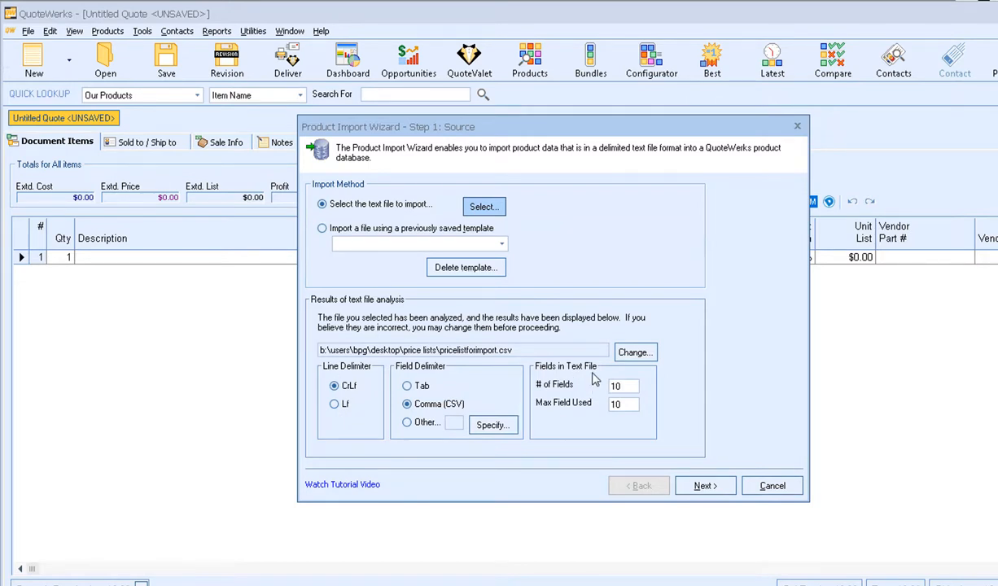
left_click(724, 487)
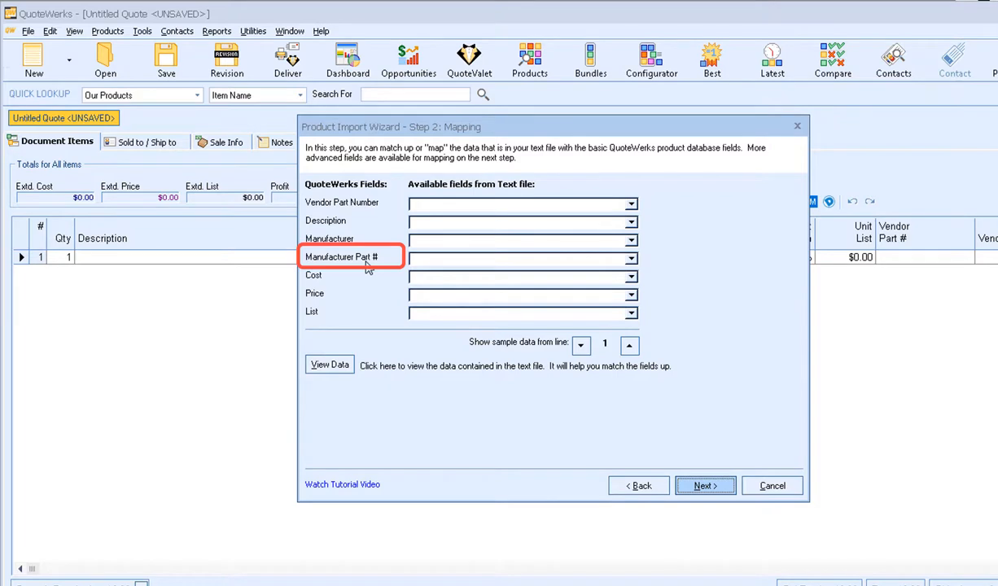
Map Manufacturer Part # to <Field5> and preview the text file's contents to check its columns.
left_click(631, 259)
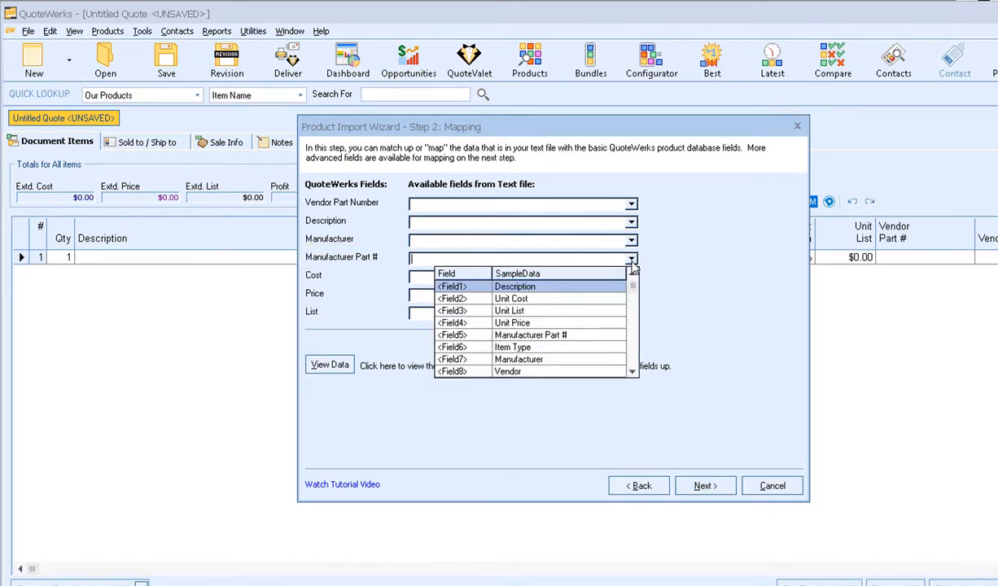
left_click(578, 336)
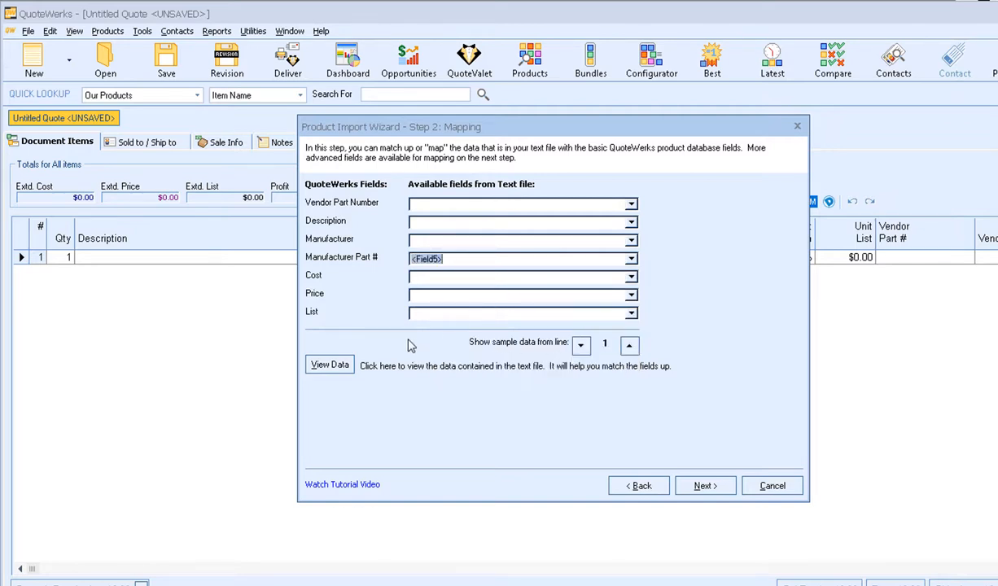
left_click(330, 365)
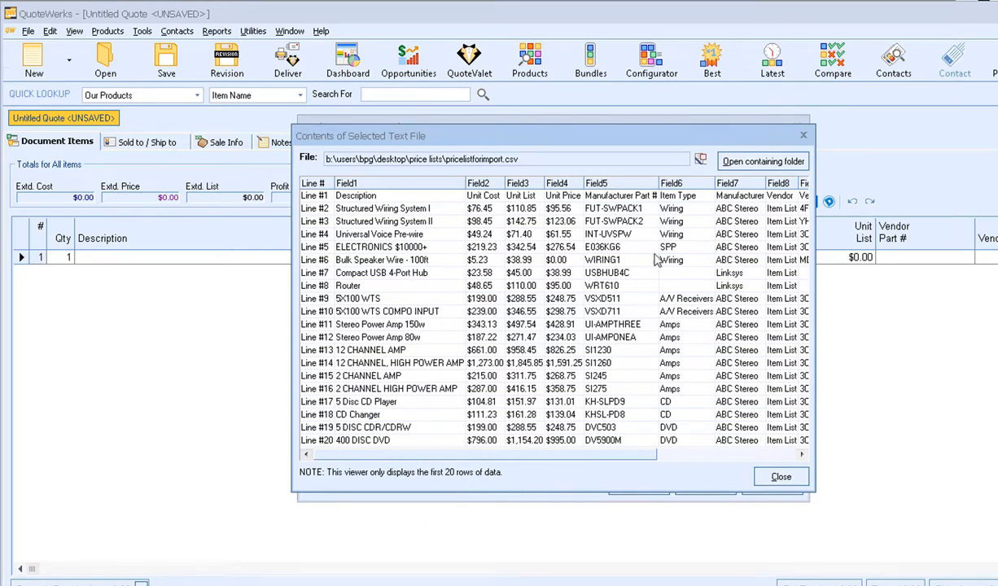
left_click_drag(561, 456, 682, 458)
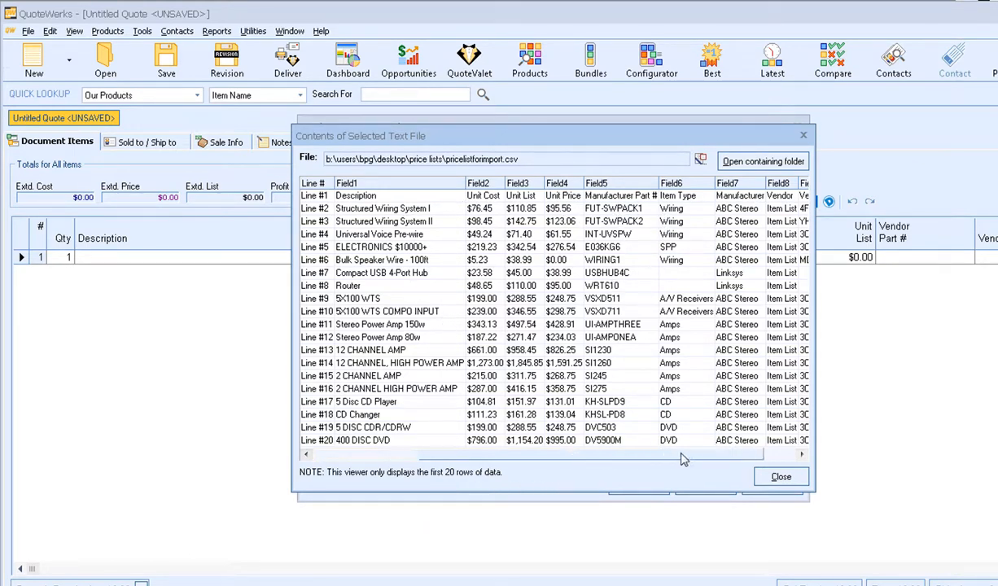
left_click(781, 476)
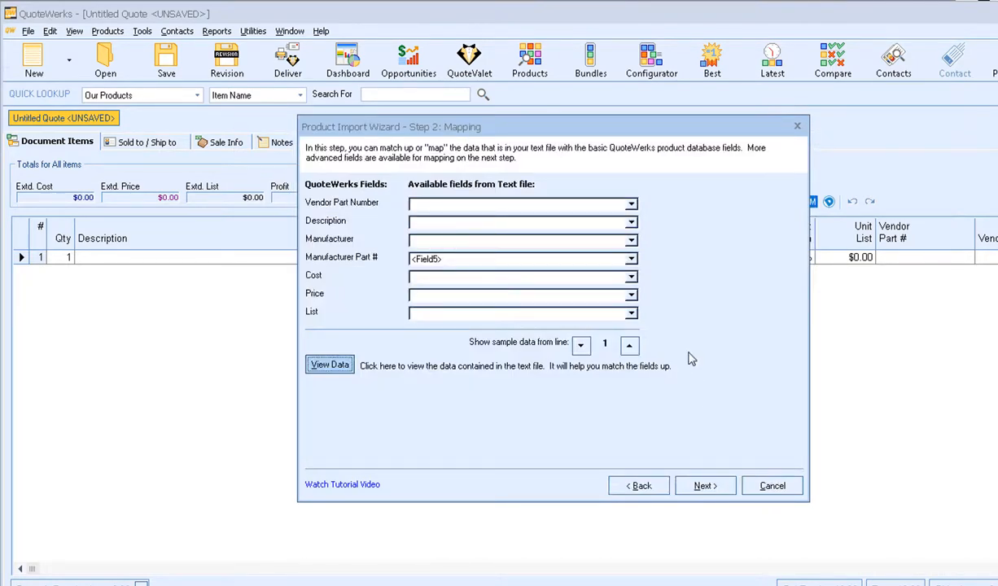
Map Description to <Field1> and Cost to <Field2> of the text file.
left_click(630, 223)
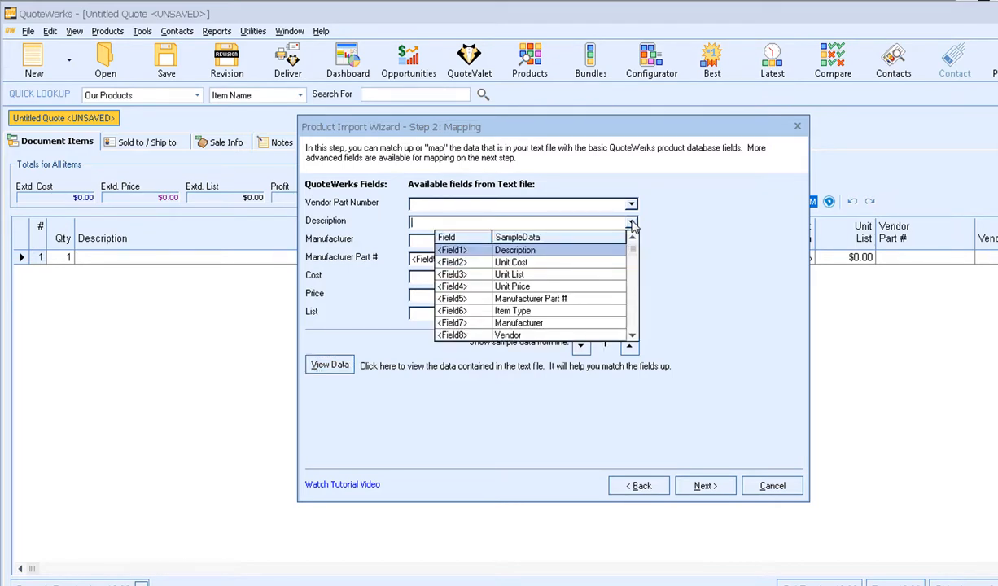
left_click(538, 252)
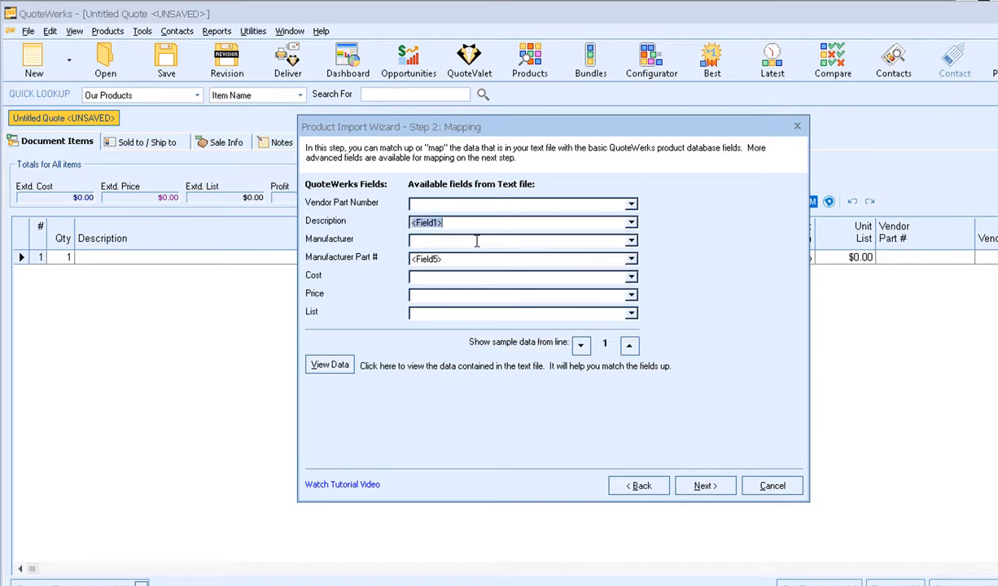
left_click(617, 276)
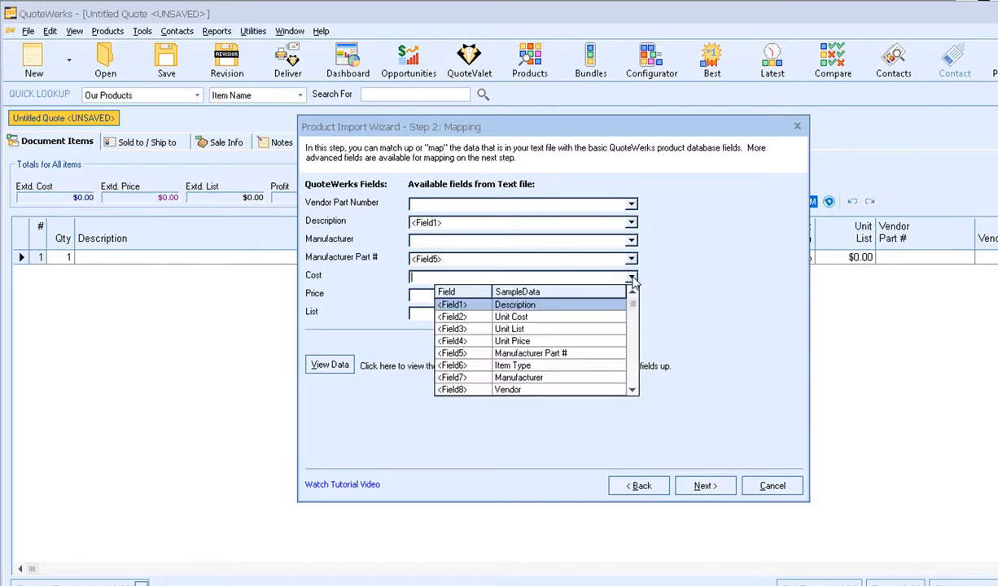
left_click(522, 319)
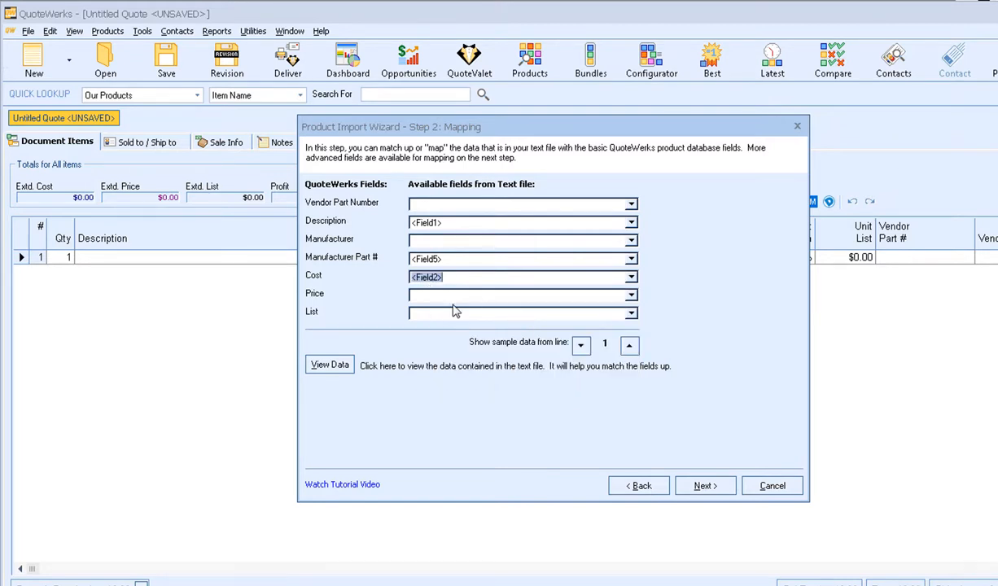
Map Price to <Field4> and List to <Field3>, and proceed to the advanced field mapping.
left_click(631, 296)
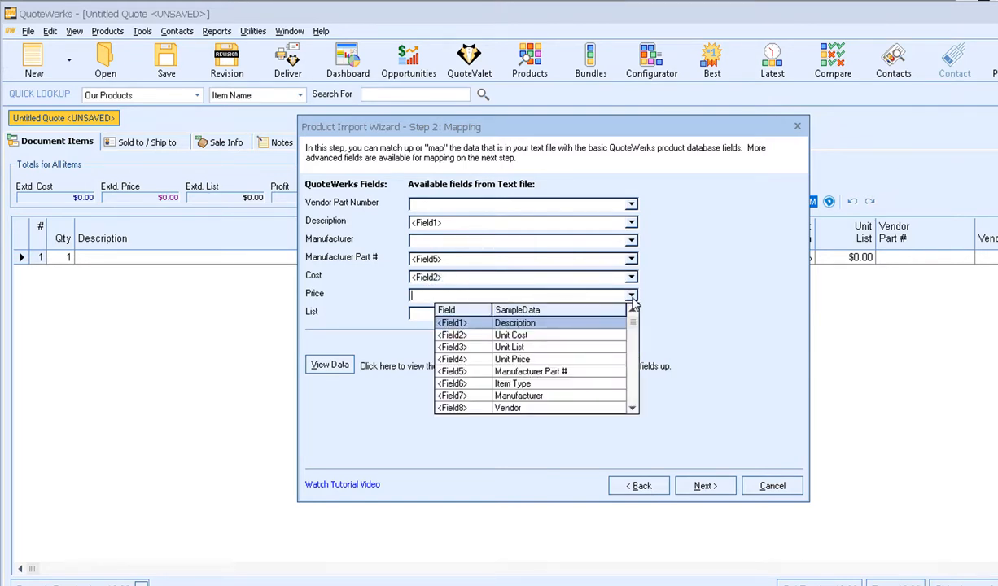
left_click(526, 364)
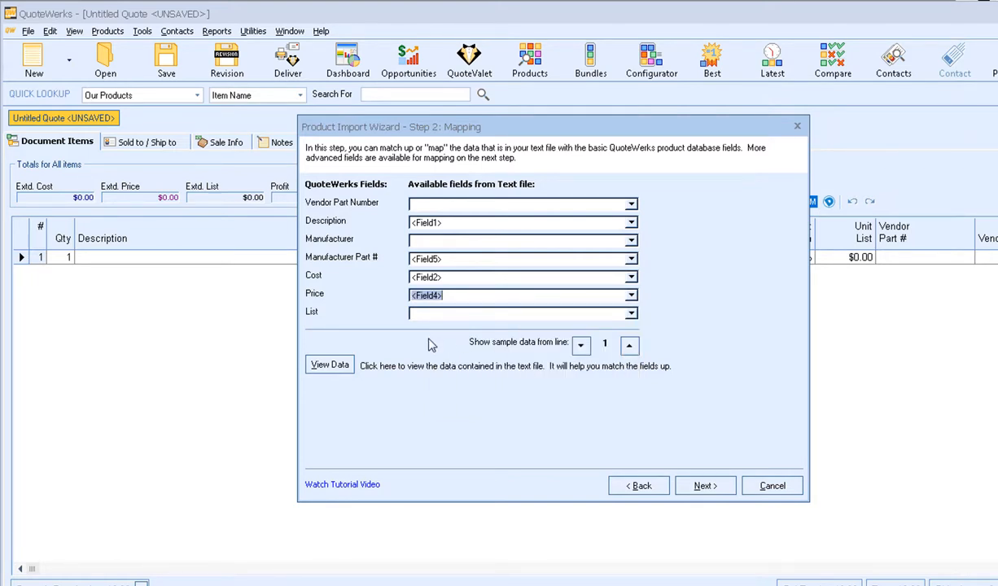
left_click(632, 314)
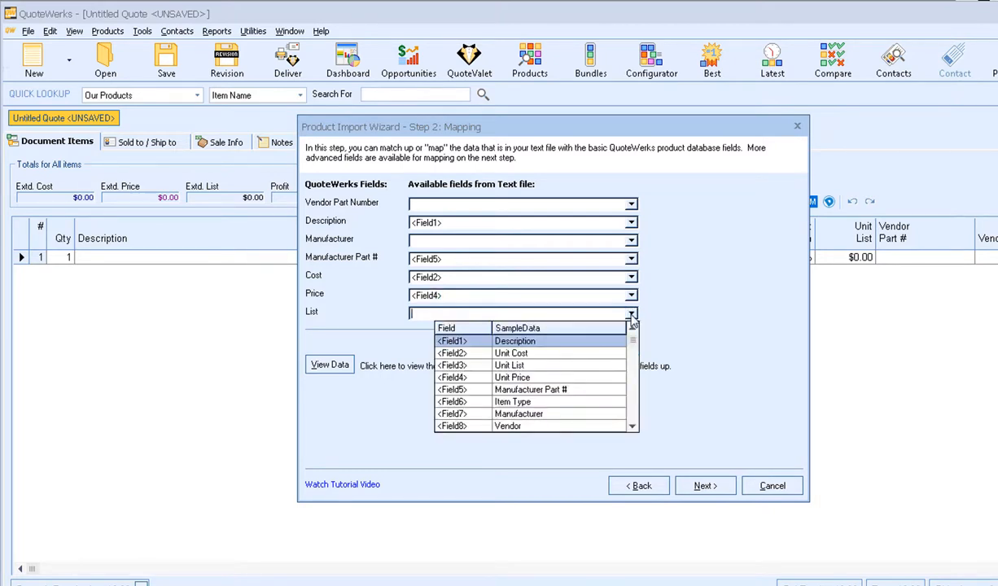
left_click(519, 365)
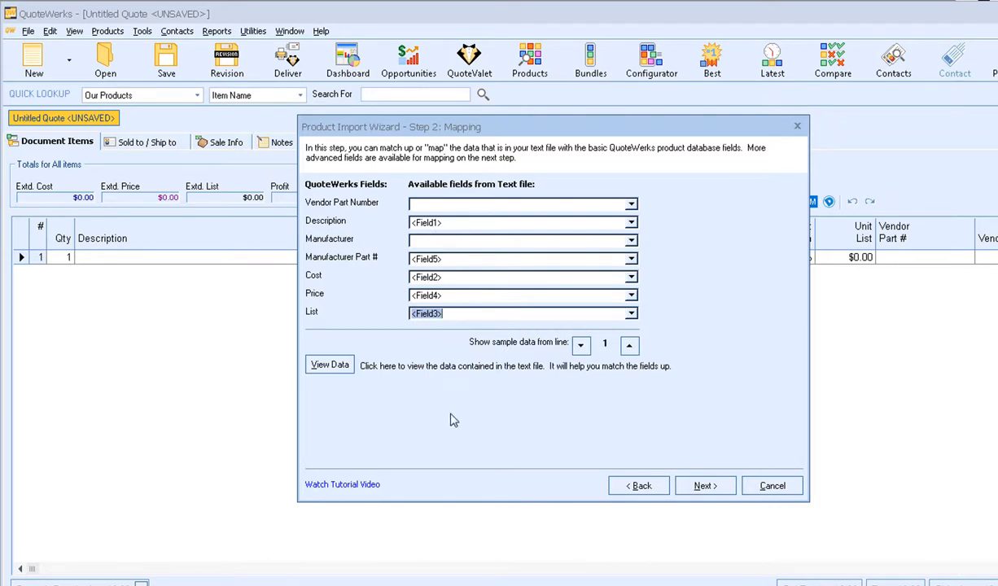
left_click(722, 488)
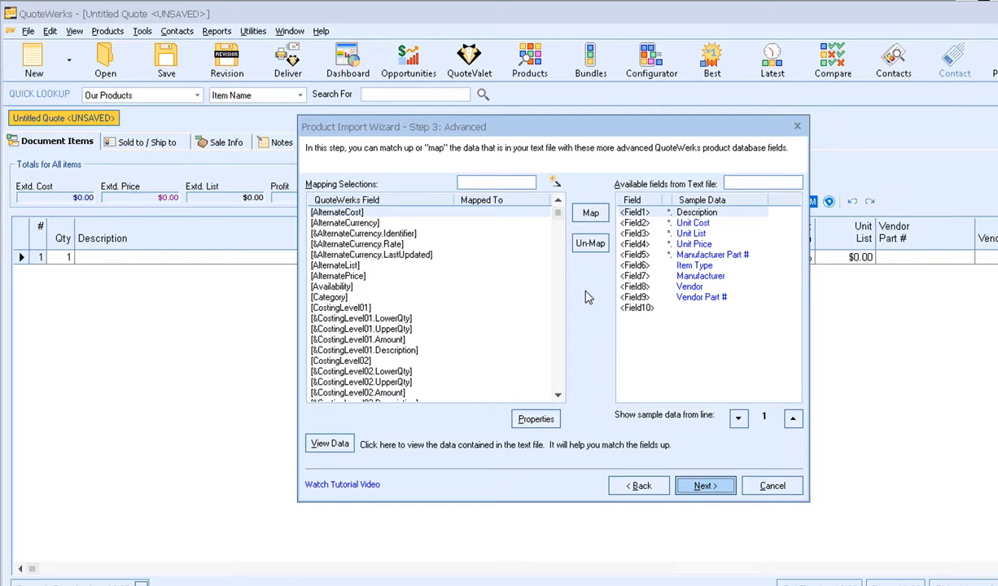
left_click(639, 485)
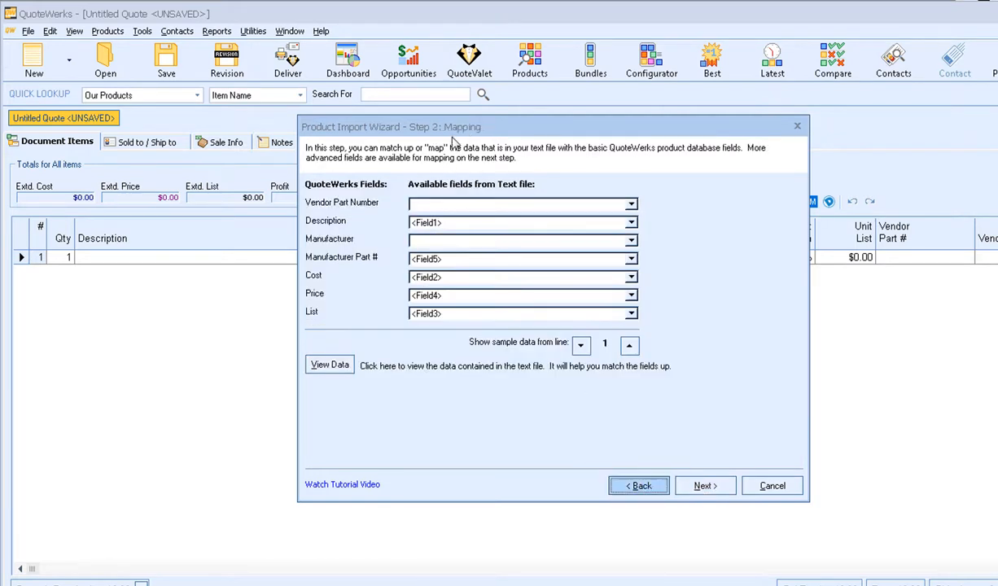
left_click(703, 486)
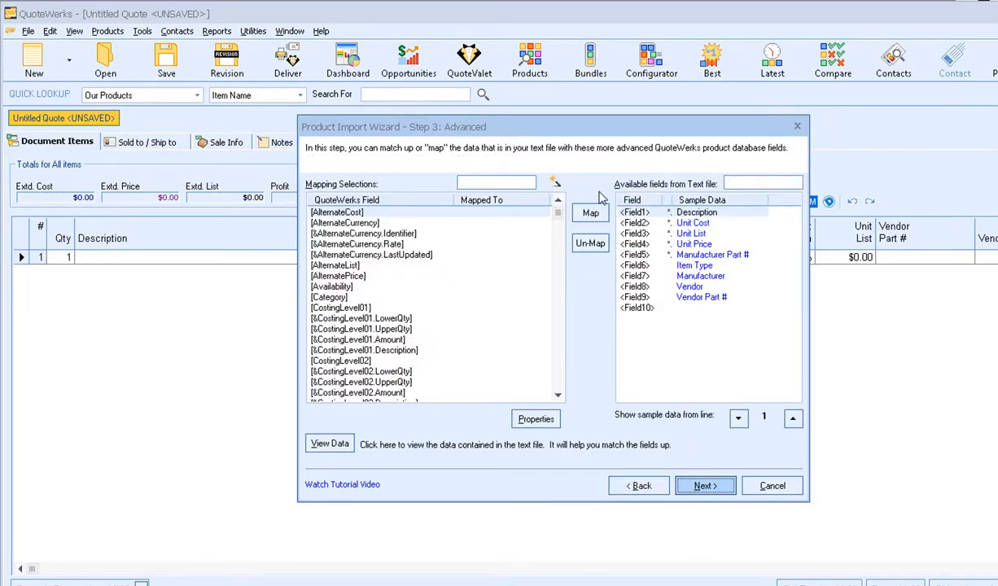
Map the text file's Item Type column, <Field6>, to the [ItemType] product database field.
left_click(691, 269)
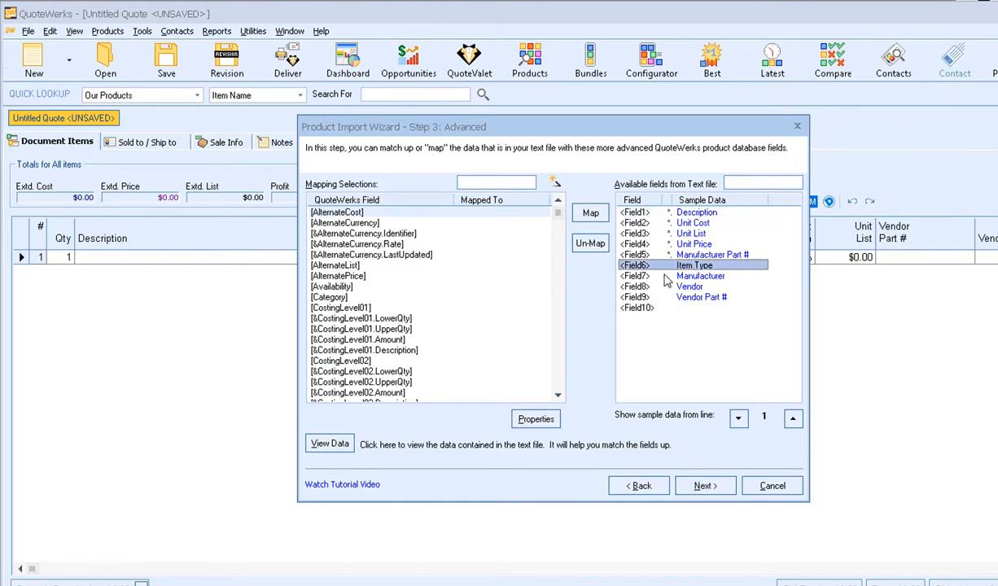
left_click_drag(557, 210, 564, 311)
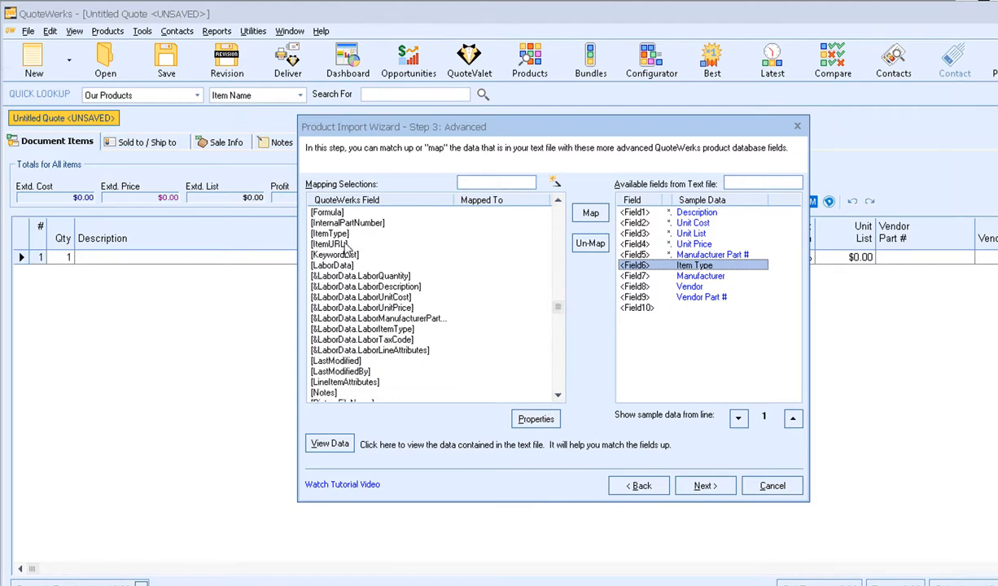
left_click(319, 233)
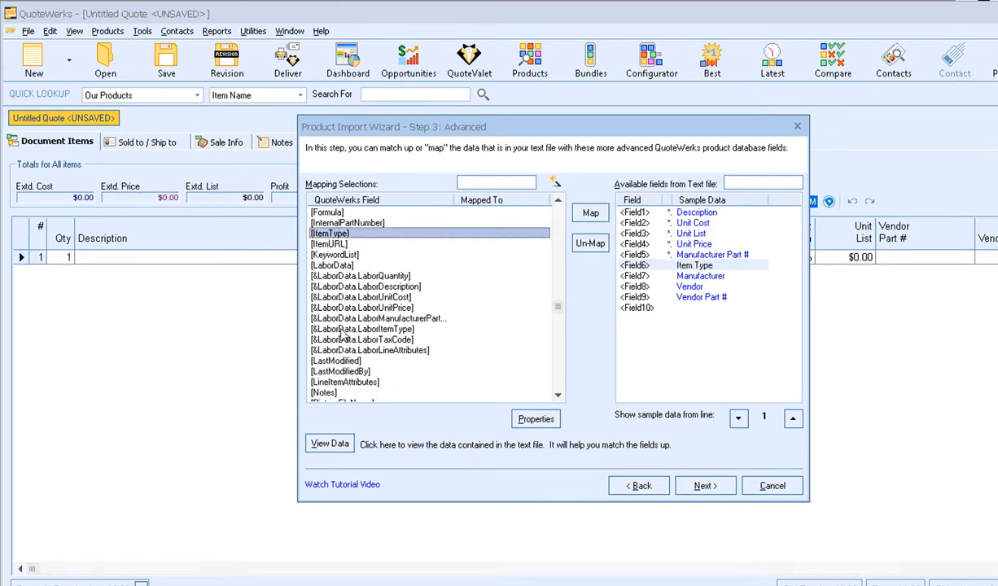
left_click(591, 214)
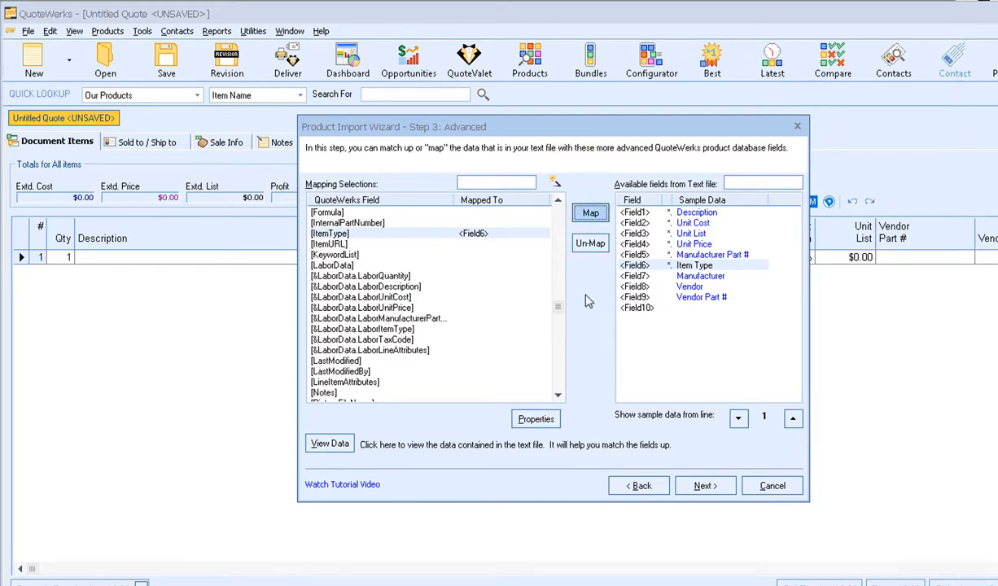
left_click(470, 182)
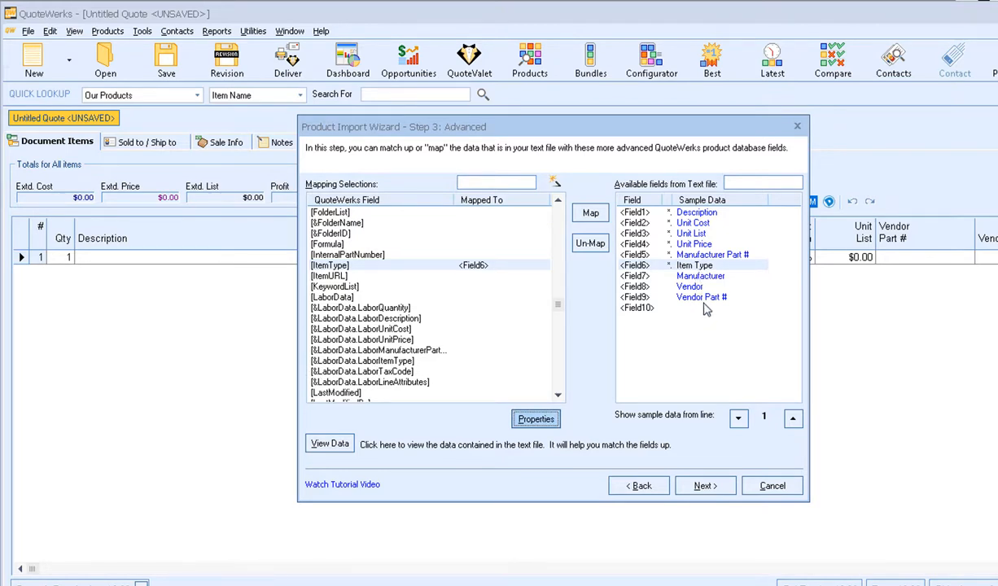
mouse_move(557, 305)
left_mouse_down()
mouse_move(559, 280)
mouse_move(560, 288)
left_mouse_up()
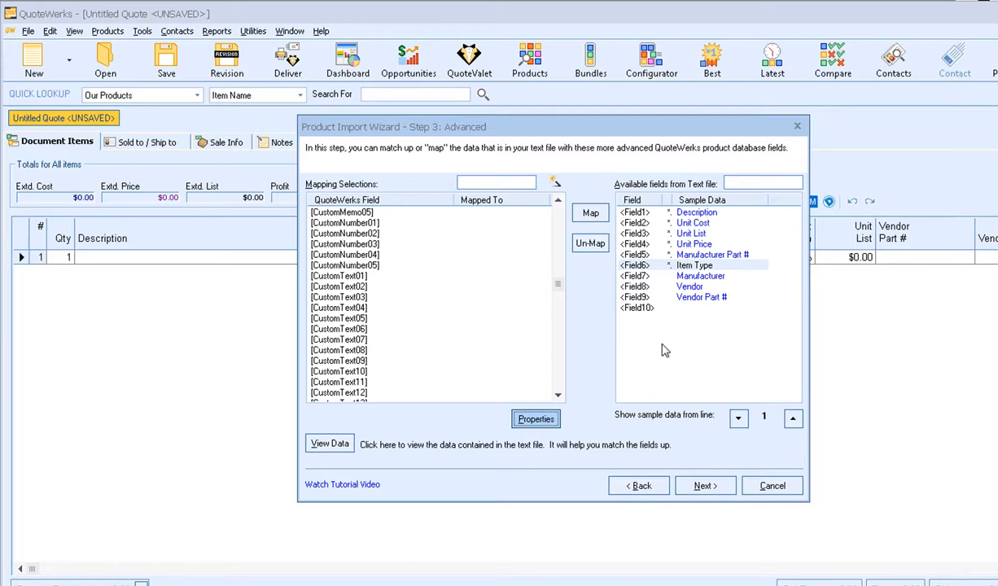
left_click(684, 298)
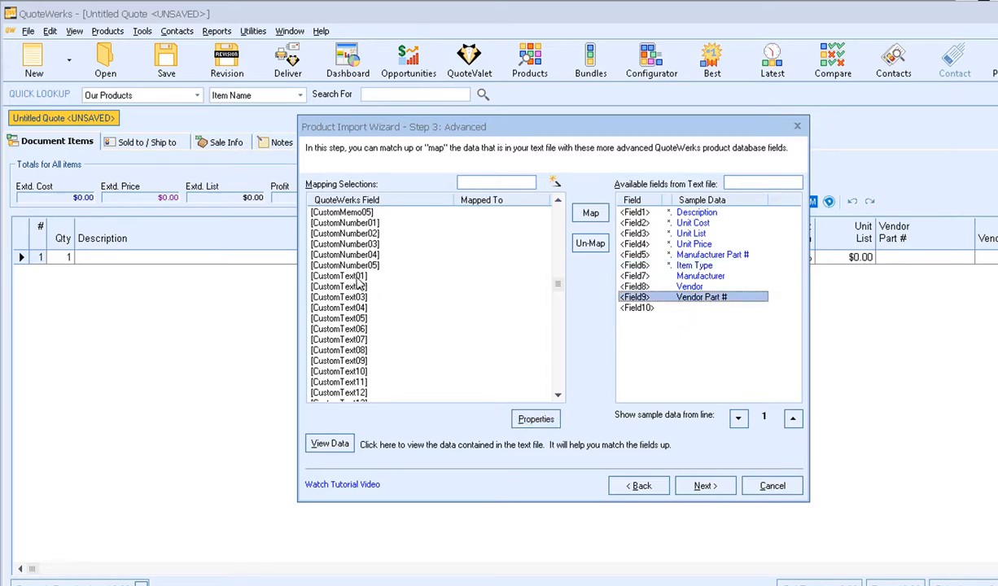
left_click(343, 275)
left_click(521, 417)
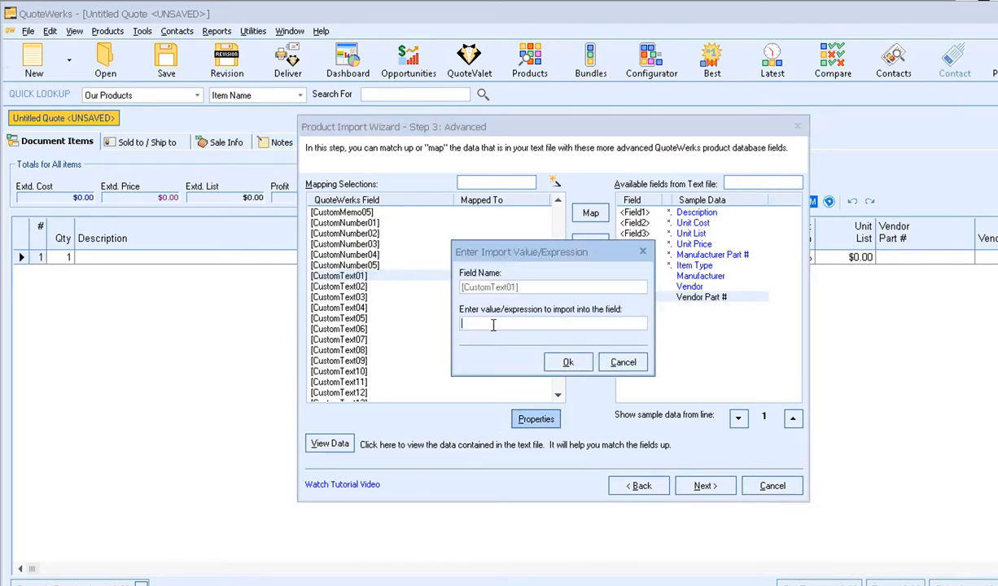
type("Static")
left_click(619, 361)
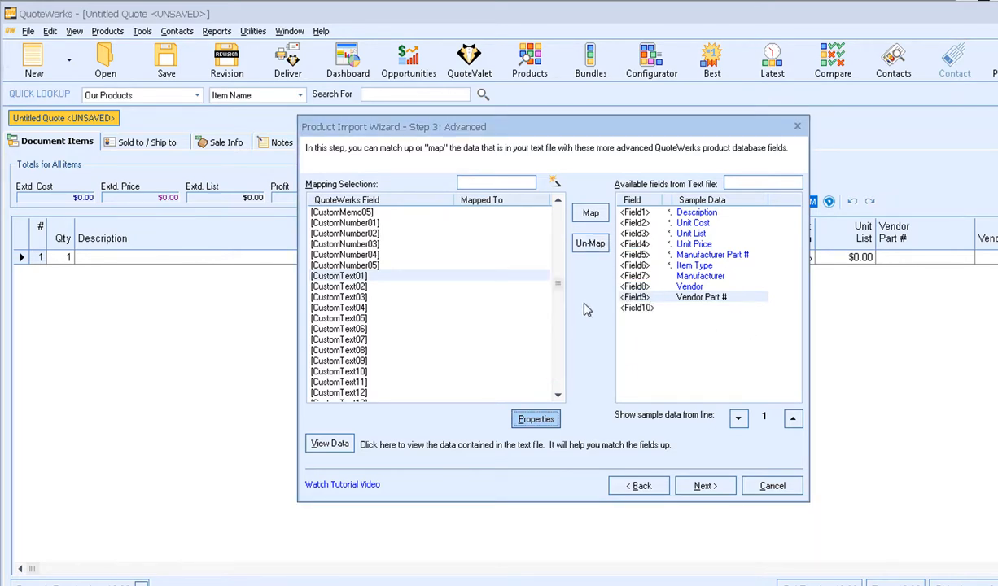
Set the import destination to a new database created by QuoteWerks, starting the import at row 2.
left_click(725, 487)
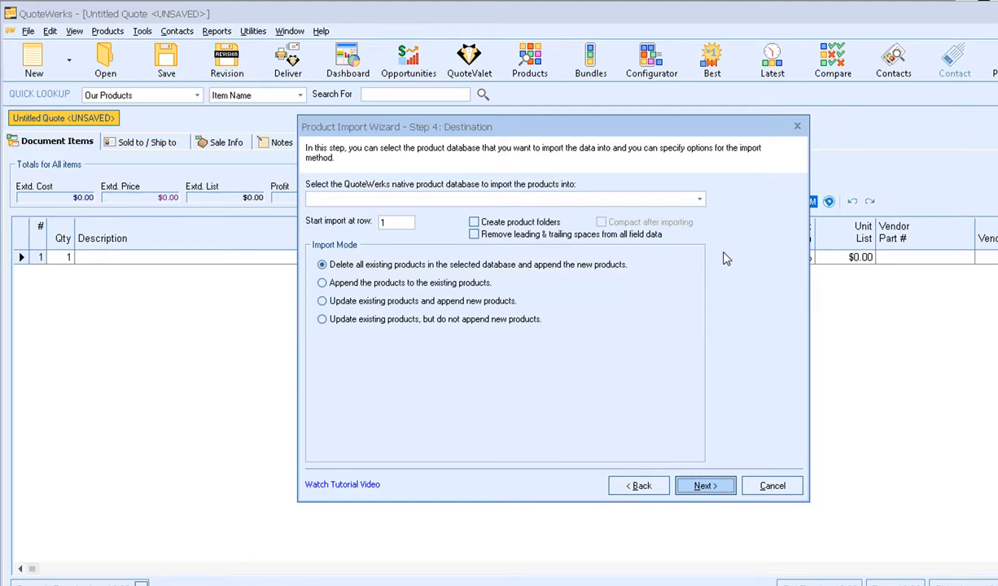
left_click(699, 200)
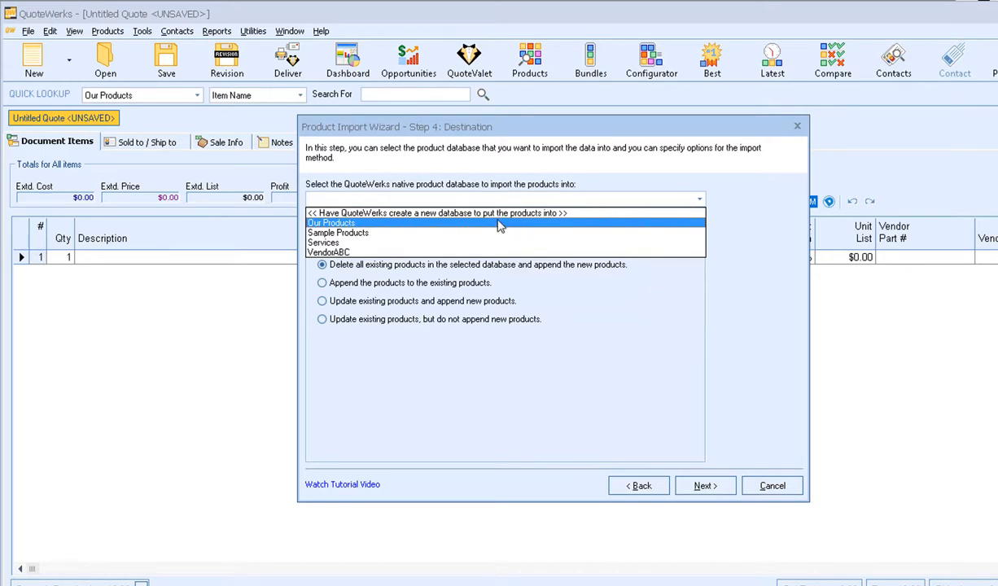
left_click(366, 216)
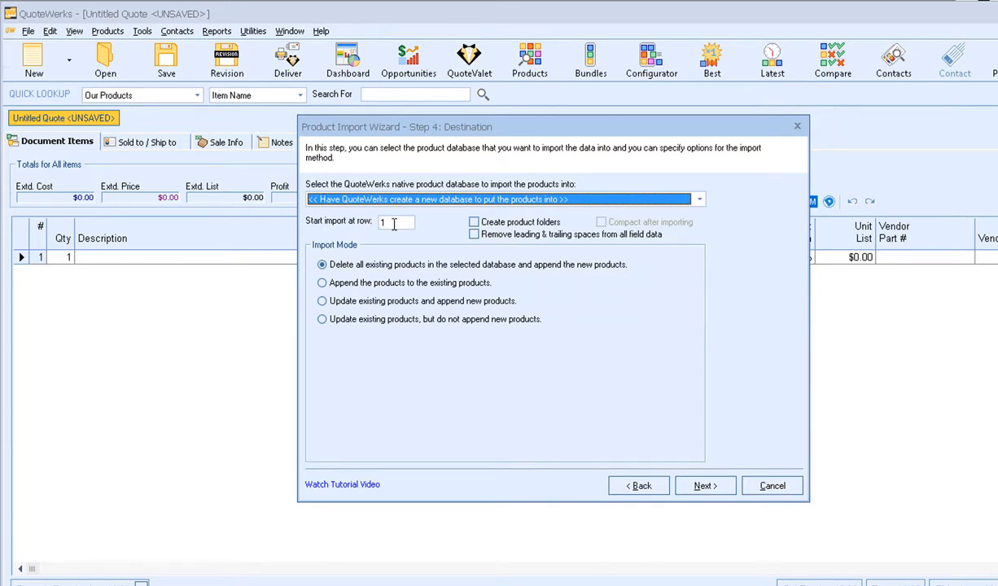
double_click(394, 224)
type("2")
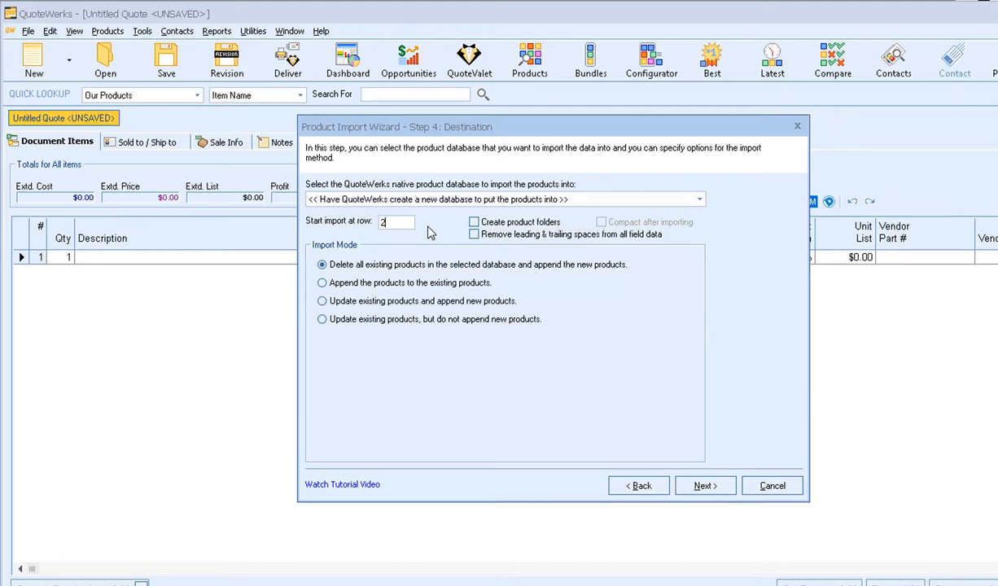
Enable removal of leading and trailing spaces from all field data, leaving product folder creation off.
left_click(494, 226)
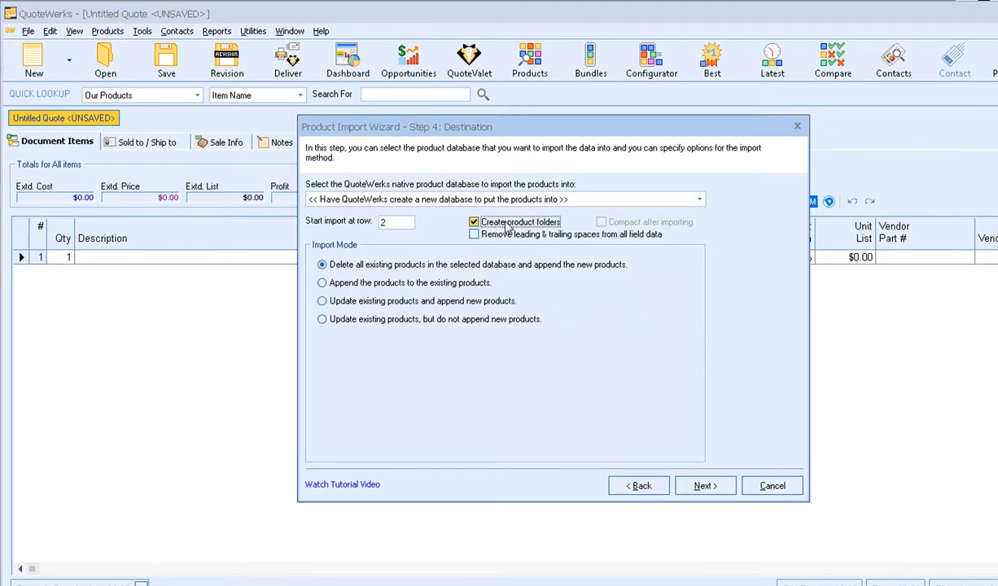
left_click(505, 224)
left_click(522, 235)
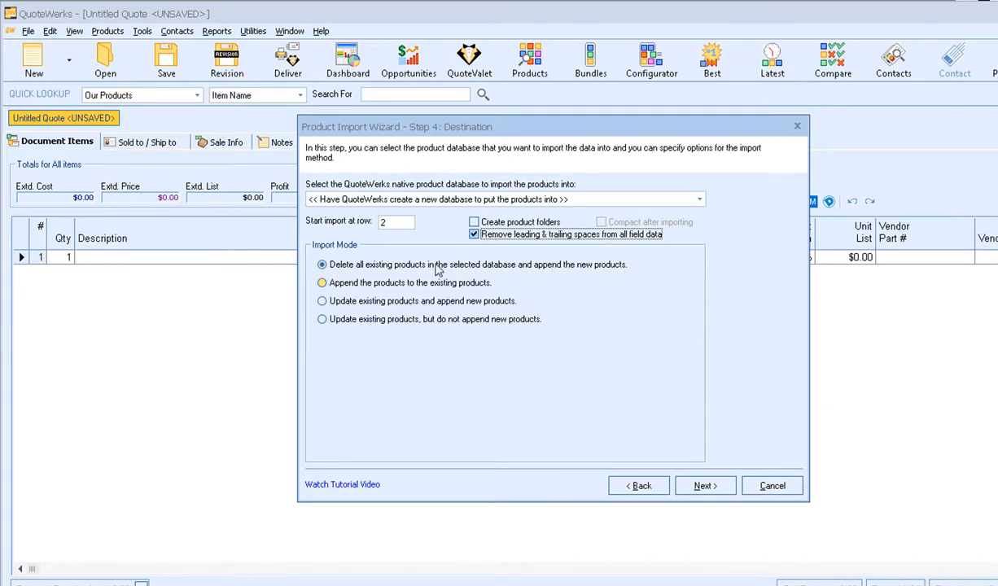
Try the import mode that updates existing products and appends new ones, using <Field5> as the matching text file field.
left_click(371, 264)
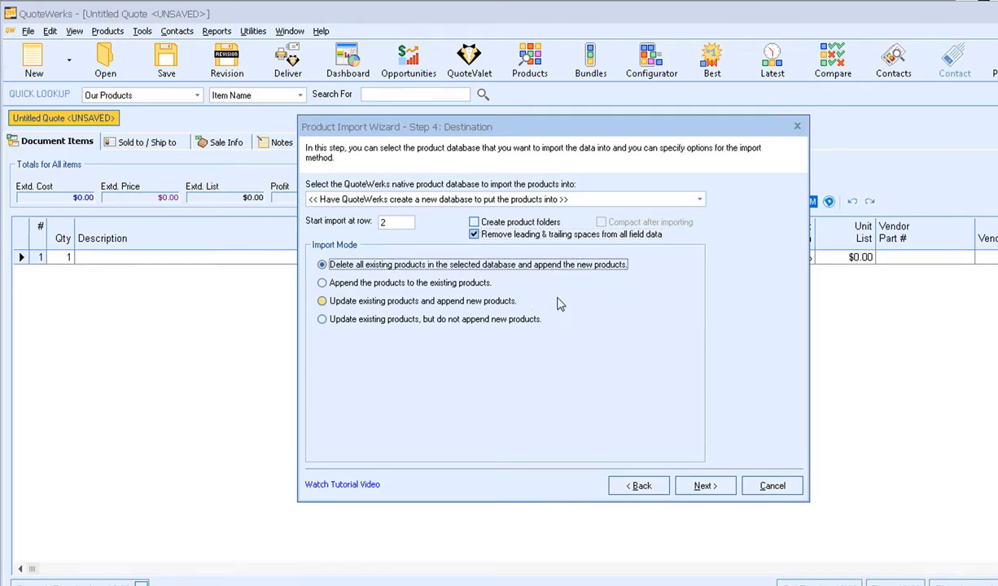
left_click(346, 283)
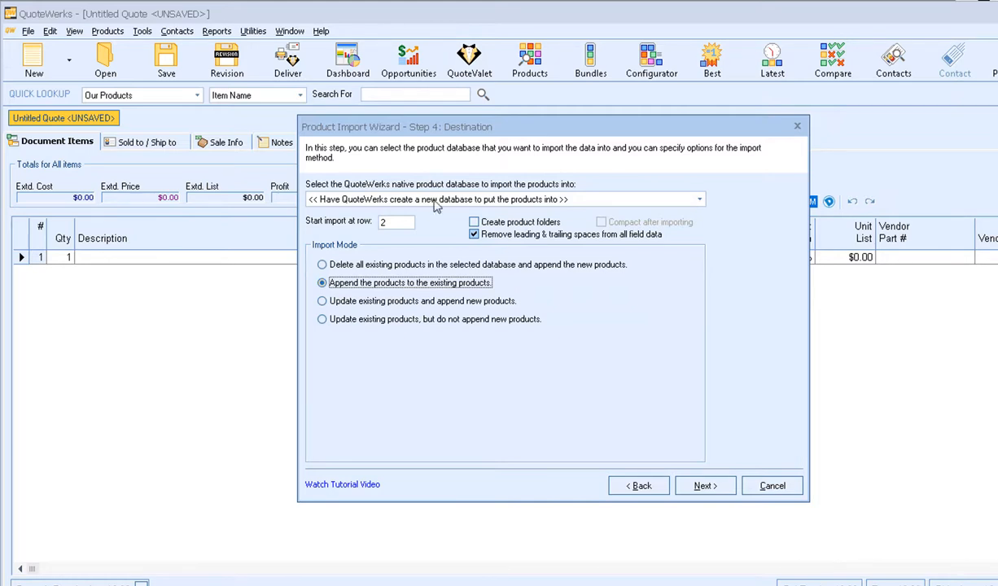
left_click(392, 302)
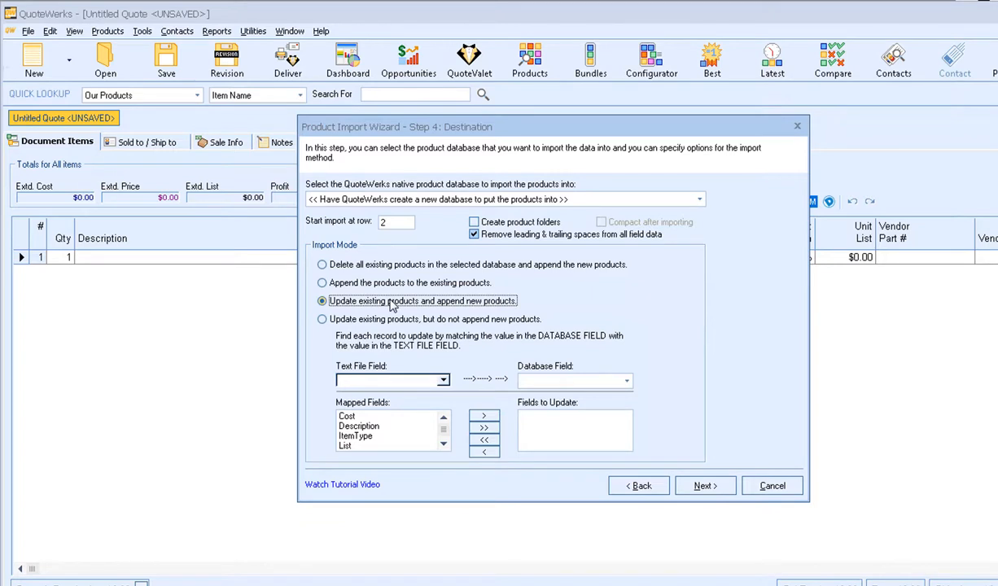
left_click(444, 380)
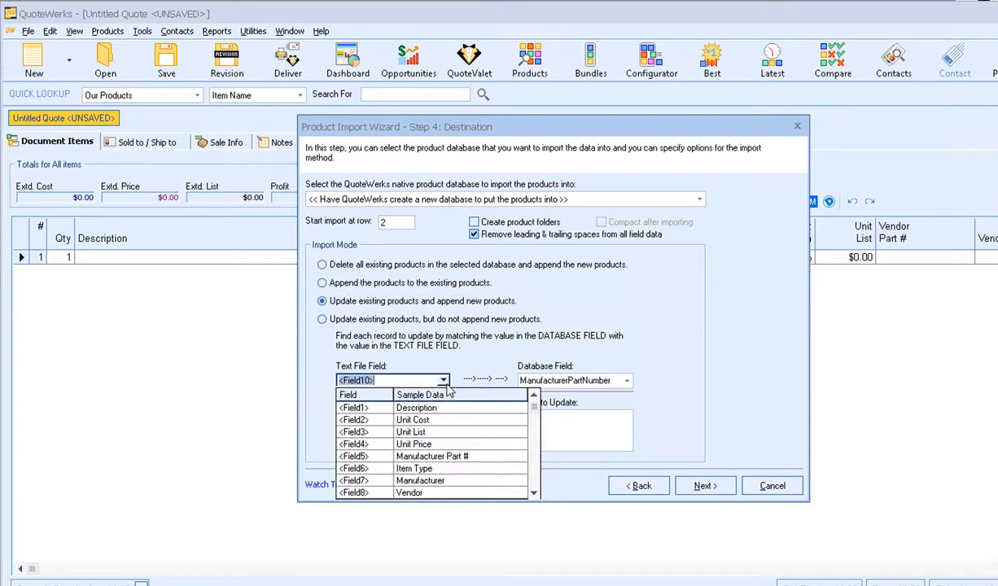
left_click(444, 457)
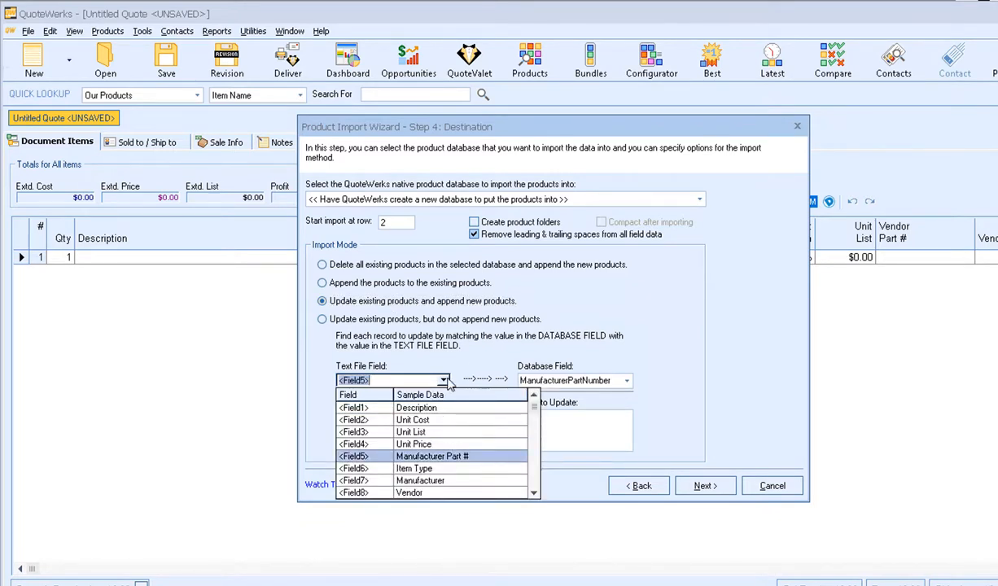
left_click(438, 462)
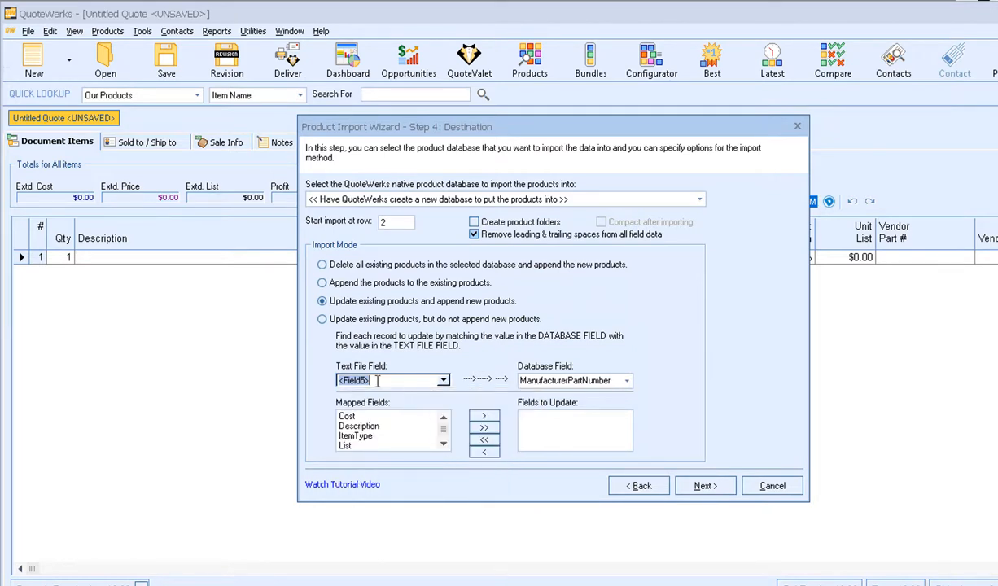
Match the records on the ManufacturerPartNumber database field and look through the mapped fields available for updating.
left_click(631, 393)
left_click(634, 404)
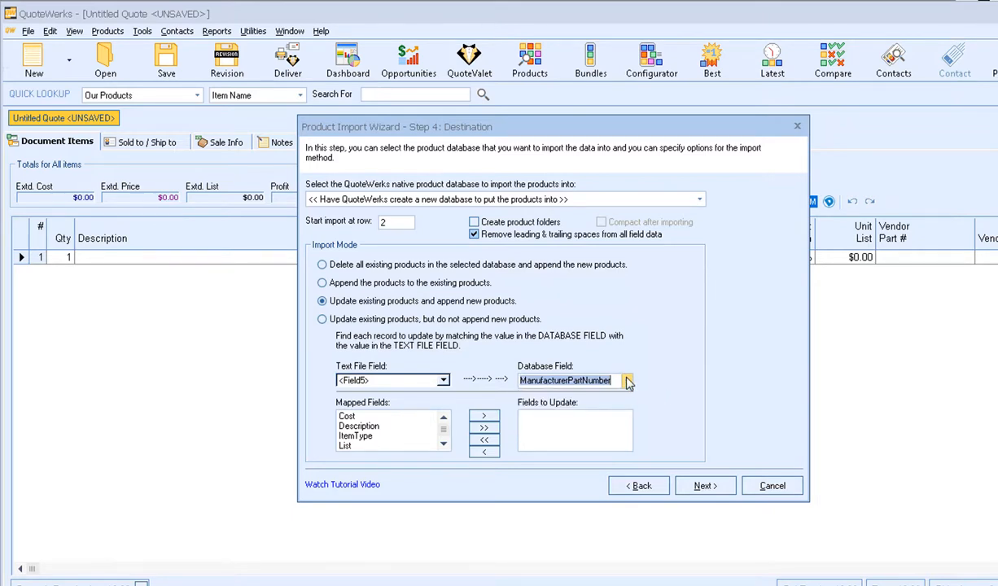
left_click(628, 382)
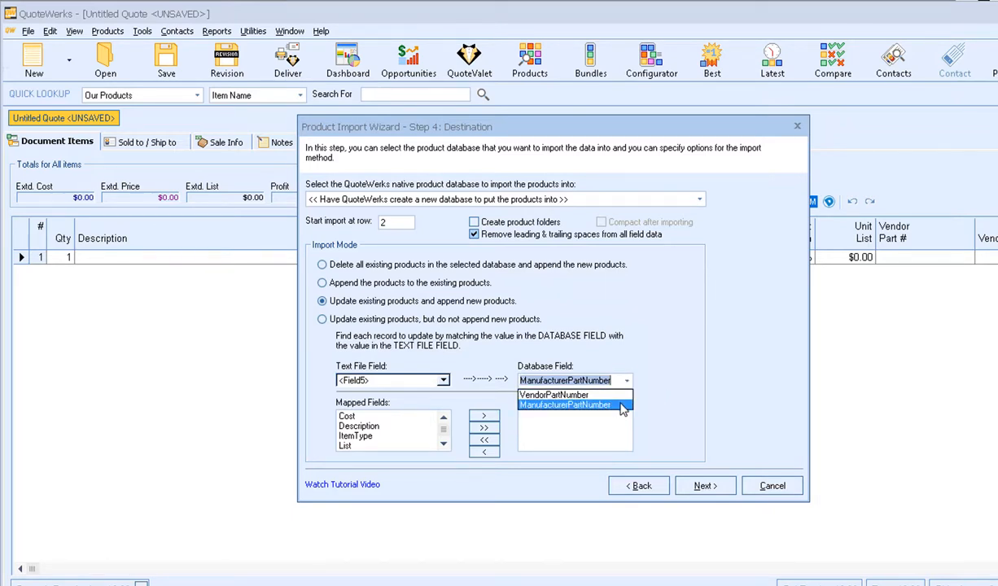
left_click(621, 406)
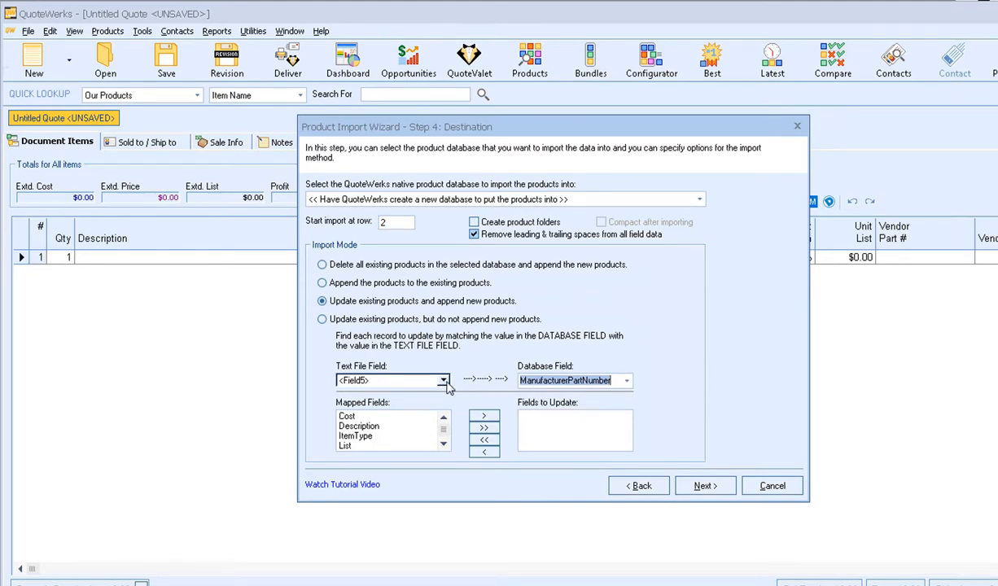
left_click(444, 444)
left_click(443, 444)
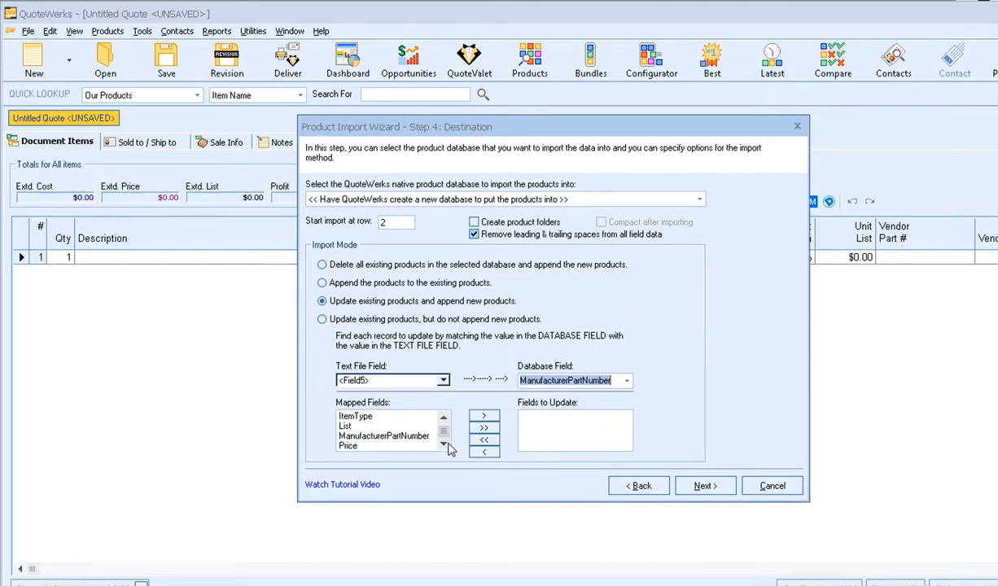
left_click_drag(449, 443, 445, 417)
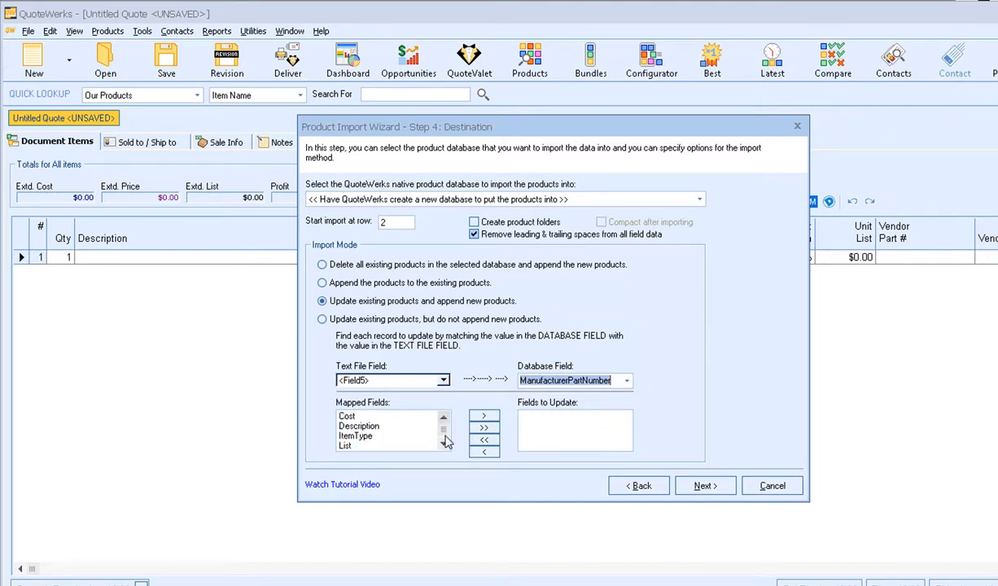
left_click(444, 443)
scroll(444, 440, "up", 1)
Set the import mode to delete all existing products and append the new ones, and proceed to the wizard's final page.
left_click(364, 320)
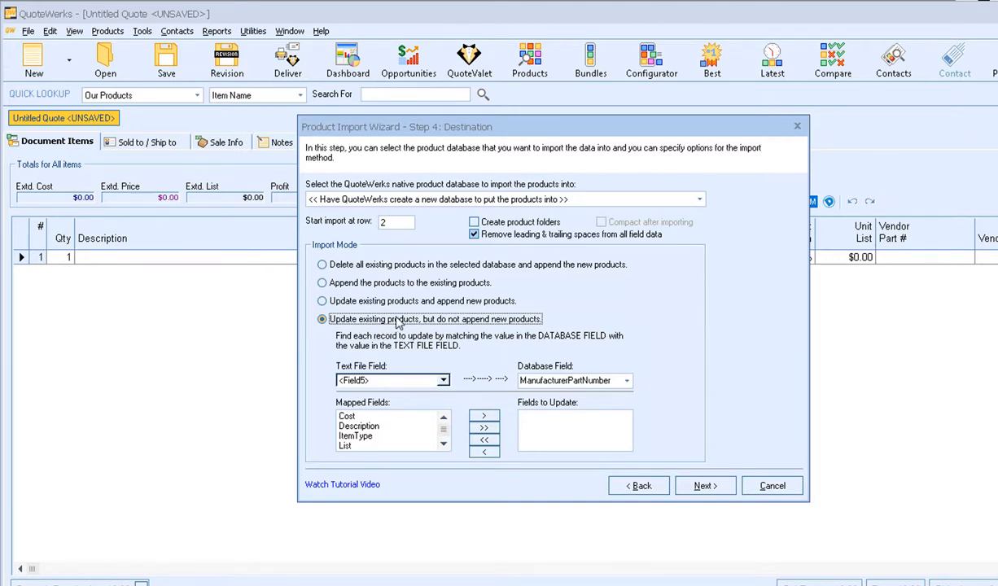
left_click(374, 270)
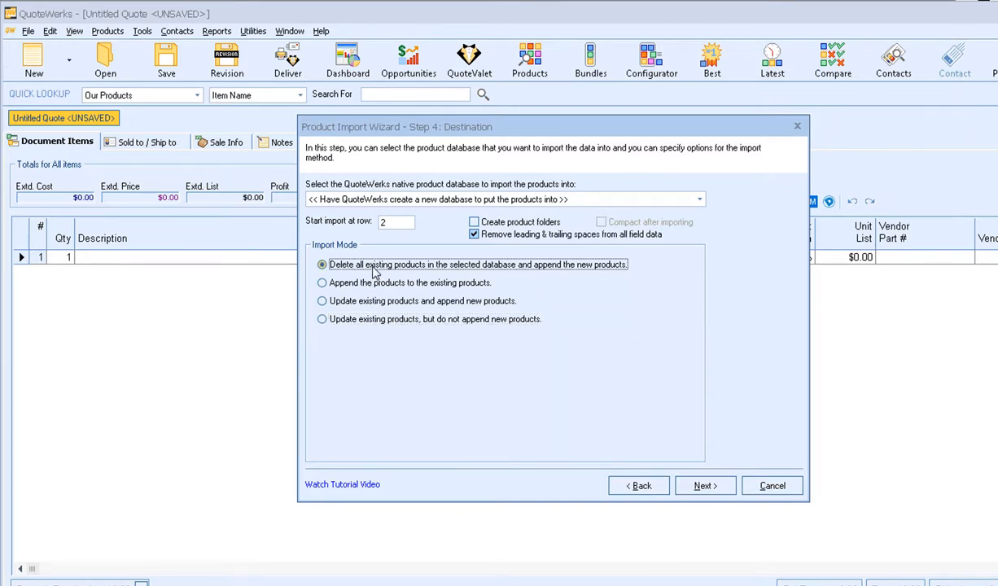
left_click(705, 486)
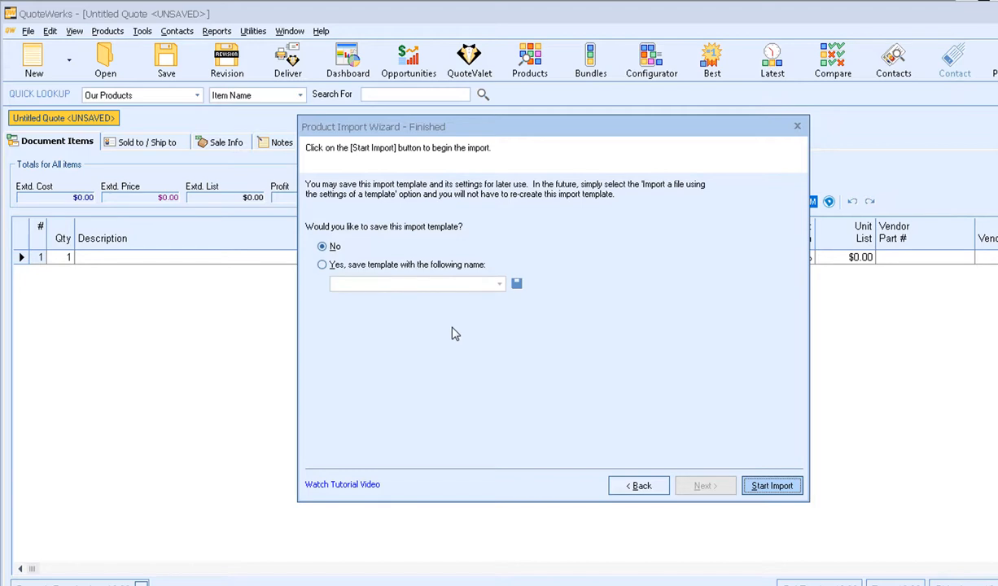
Start the import with its template saved as ABCVendorImport, overwriting the existing template of that name.
left_click(346, 260)
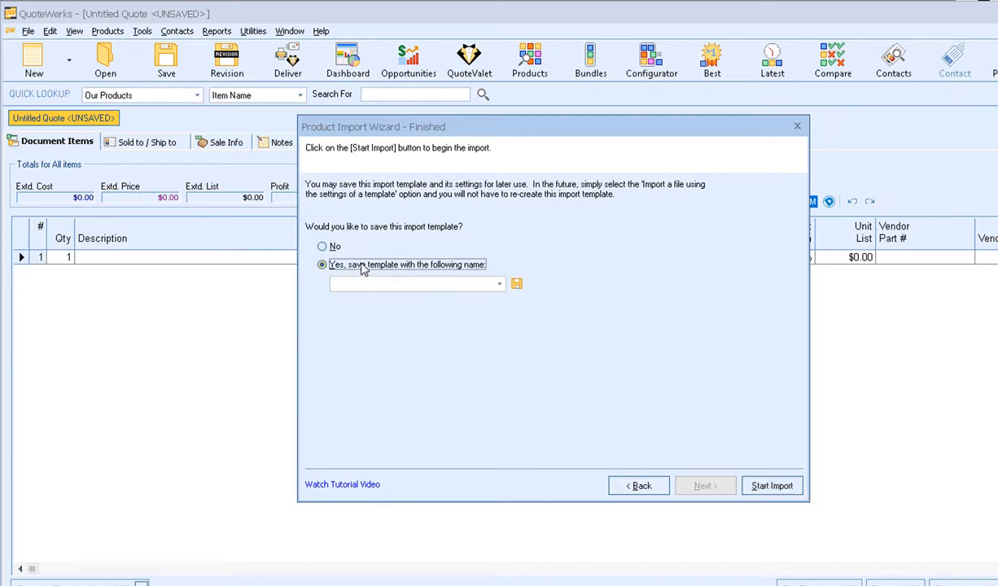
left_click(386, 283)
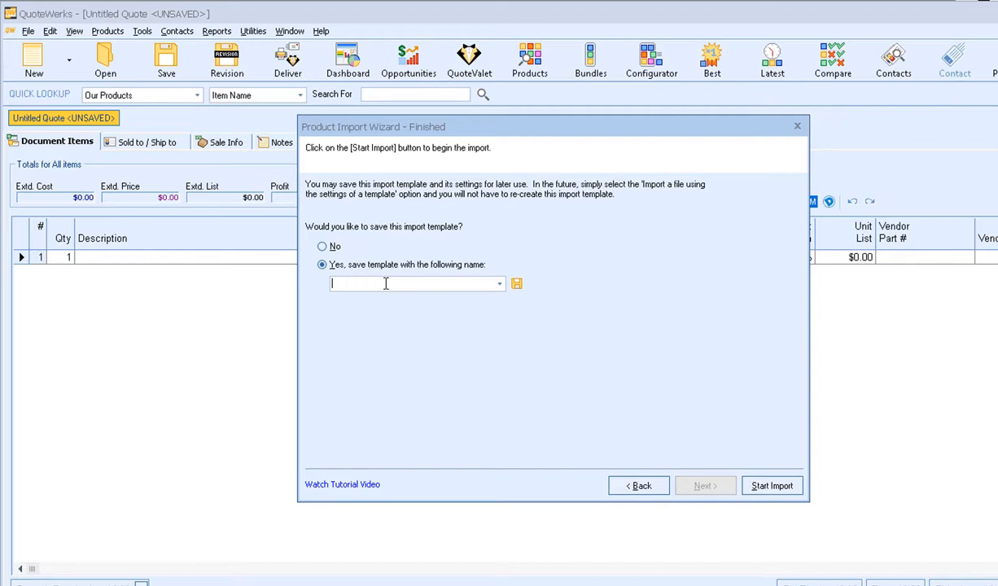
type("ABCVe")
type("ndorMap")
key("BackSpace")
key("BackSpace")
key("BackSpace")
type("mport")
left_click(772, 486)
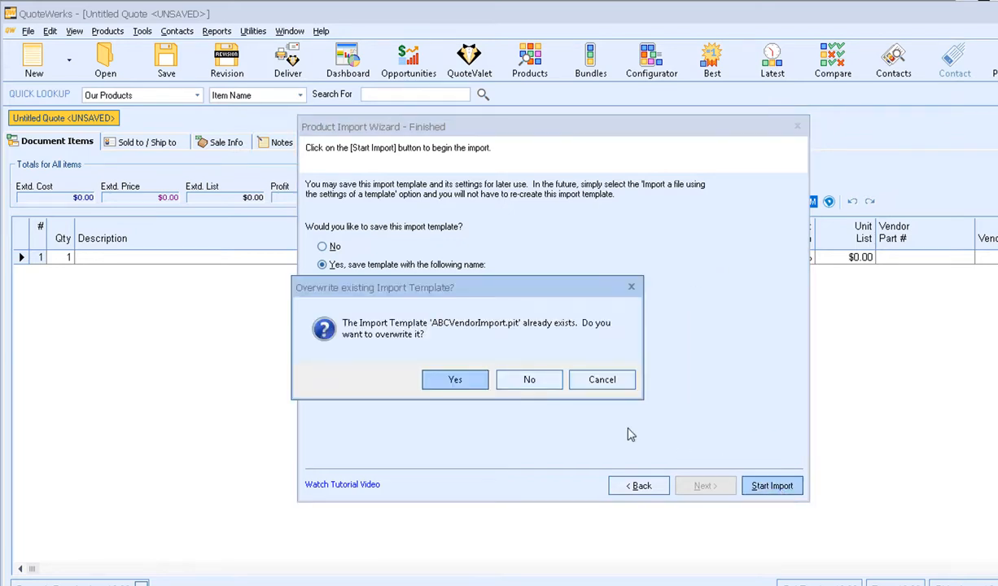
left_click(468, 389)
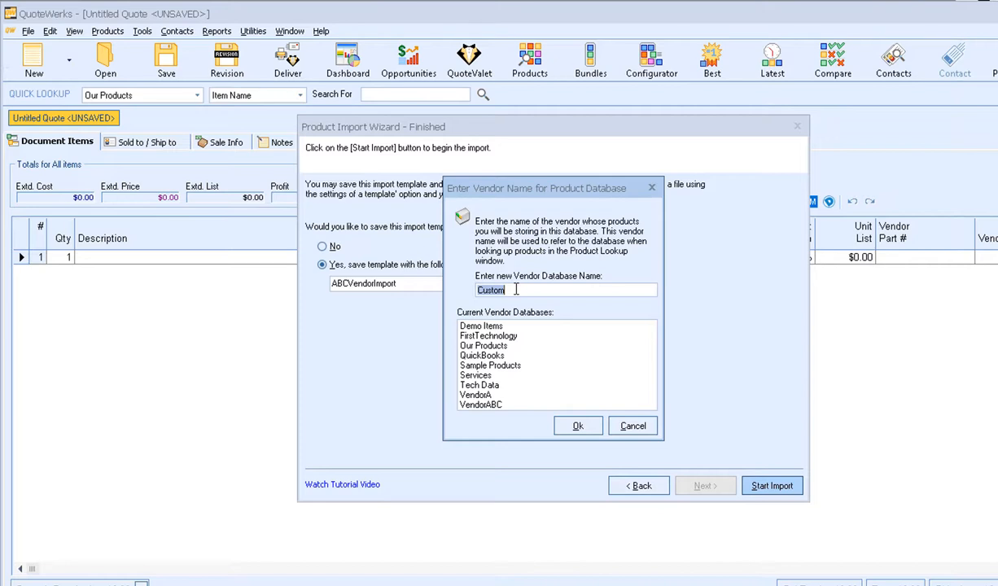
Name both the new vendor database and its SQL product table ItemList and let the import run.
type("ItemList")
left_click(577, 425)
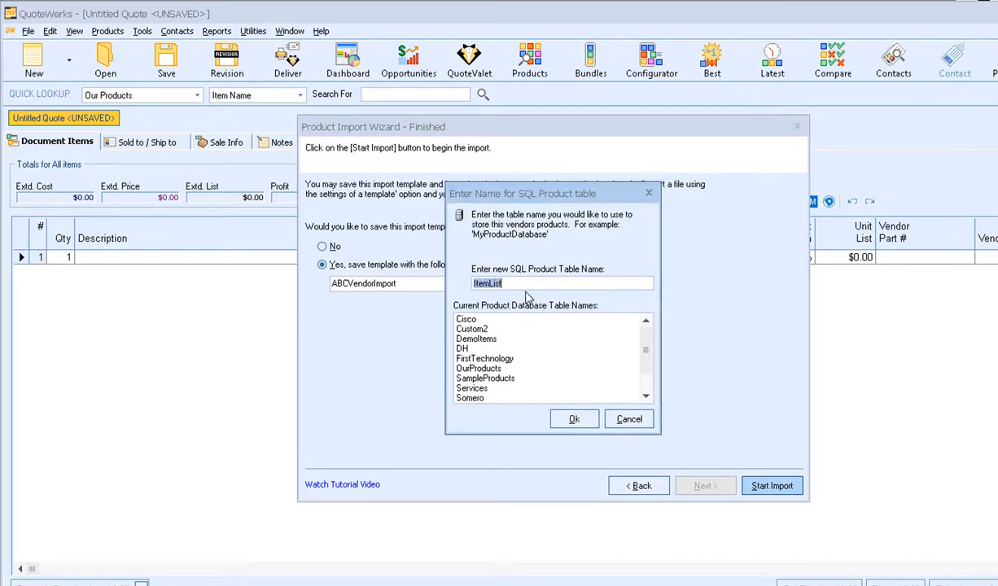
left_click(572, 420)
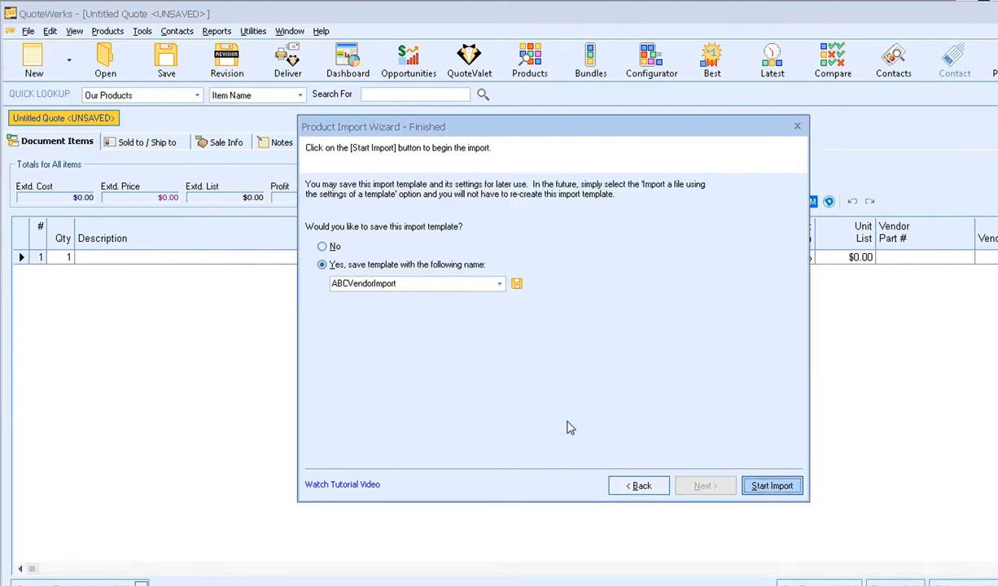
key("Return")
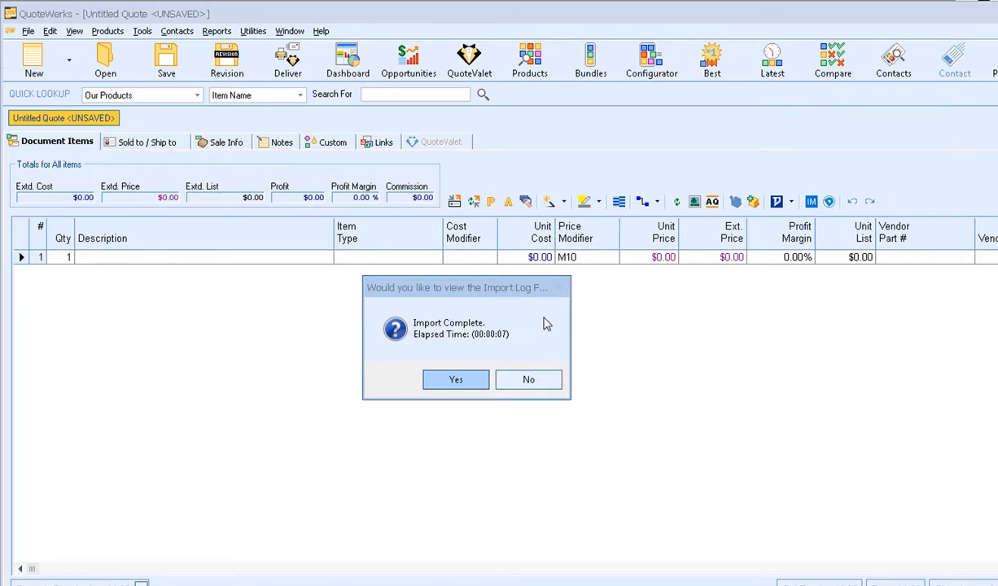
View the import log to check the processed records, and close it.
left_click(460, 380)
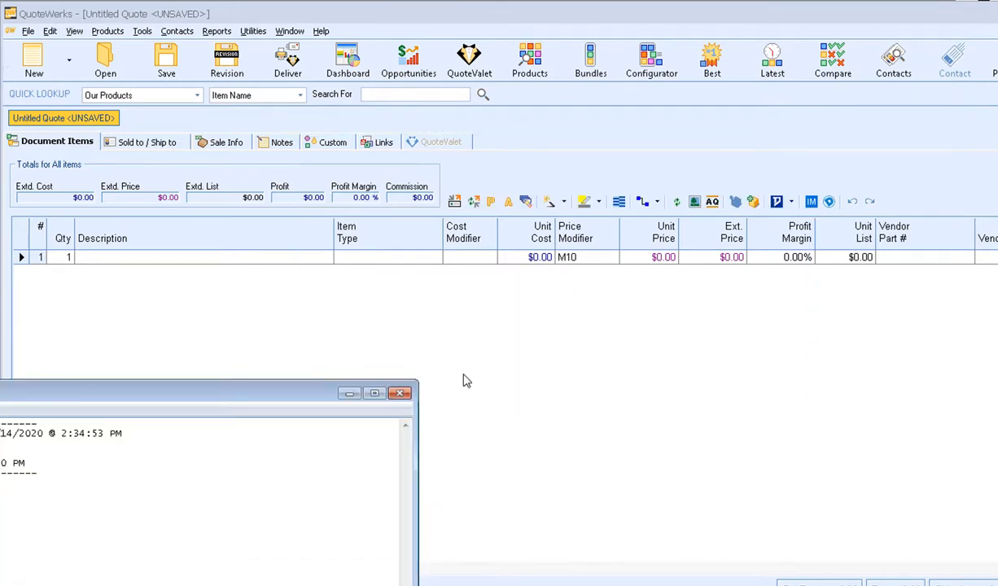
left_click_drag(247, 401, 571, 234)
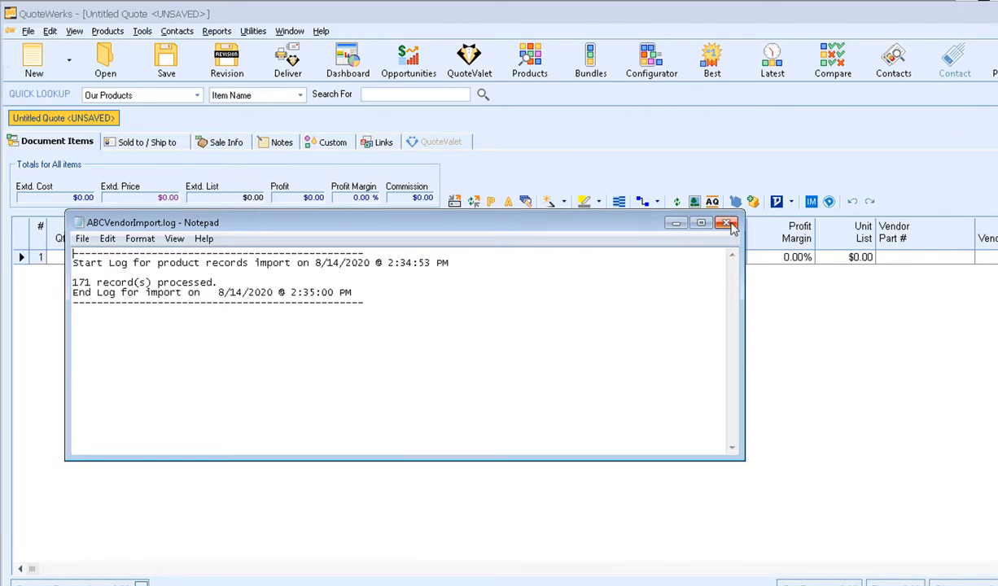
left_click(728, 224)
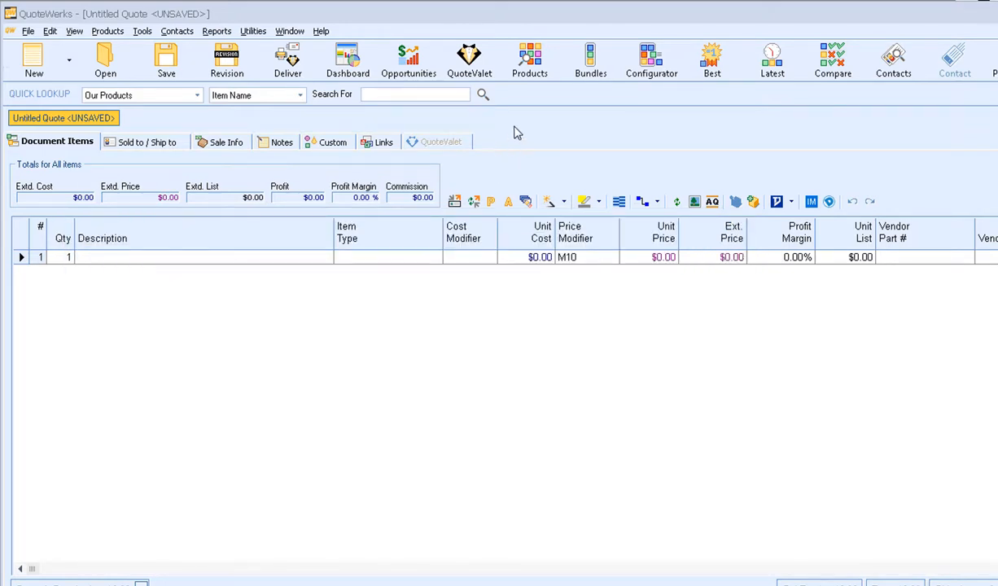
Check the imported products of the ItemList database in the Product Lookup, and close the lookup.
left_click(532, 54)
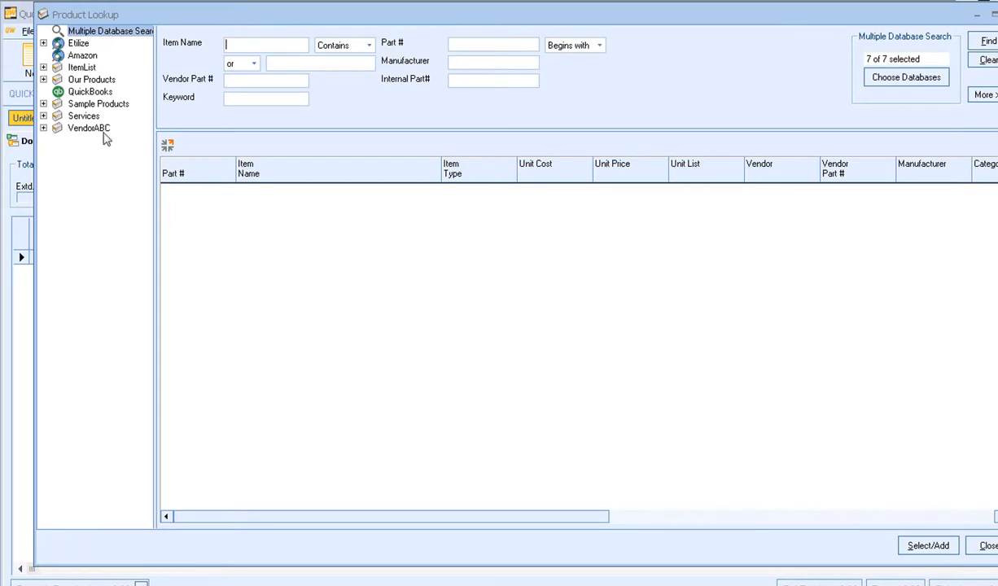
left_click(82, 69)
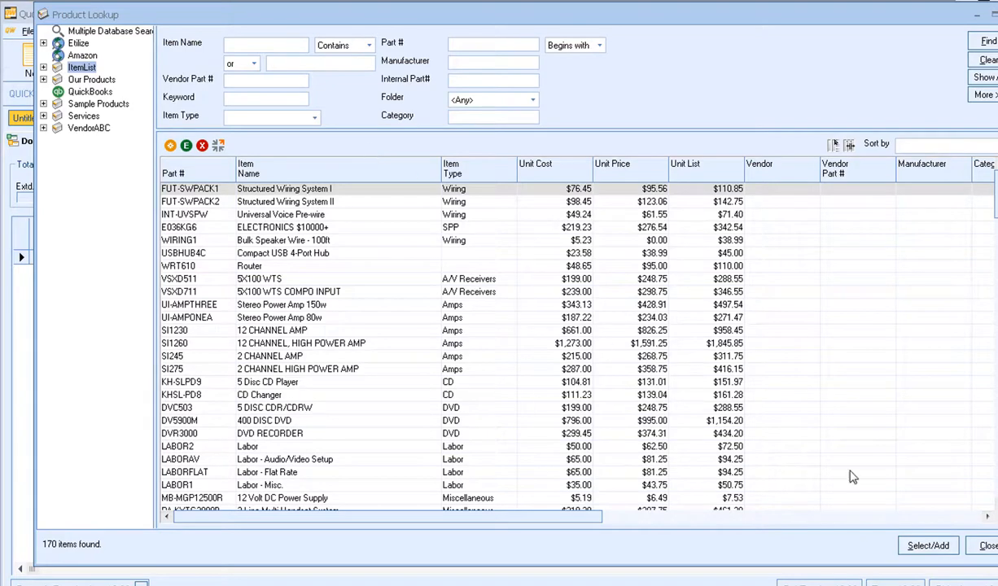
left_click(987, 545)
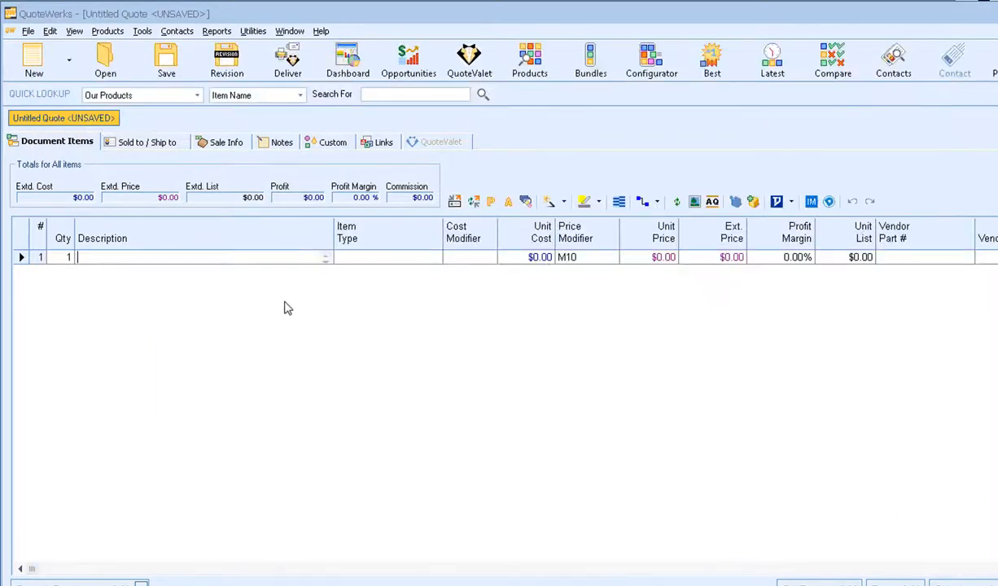